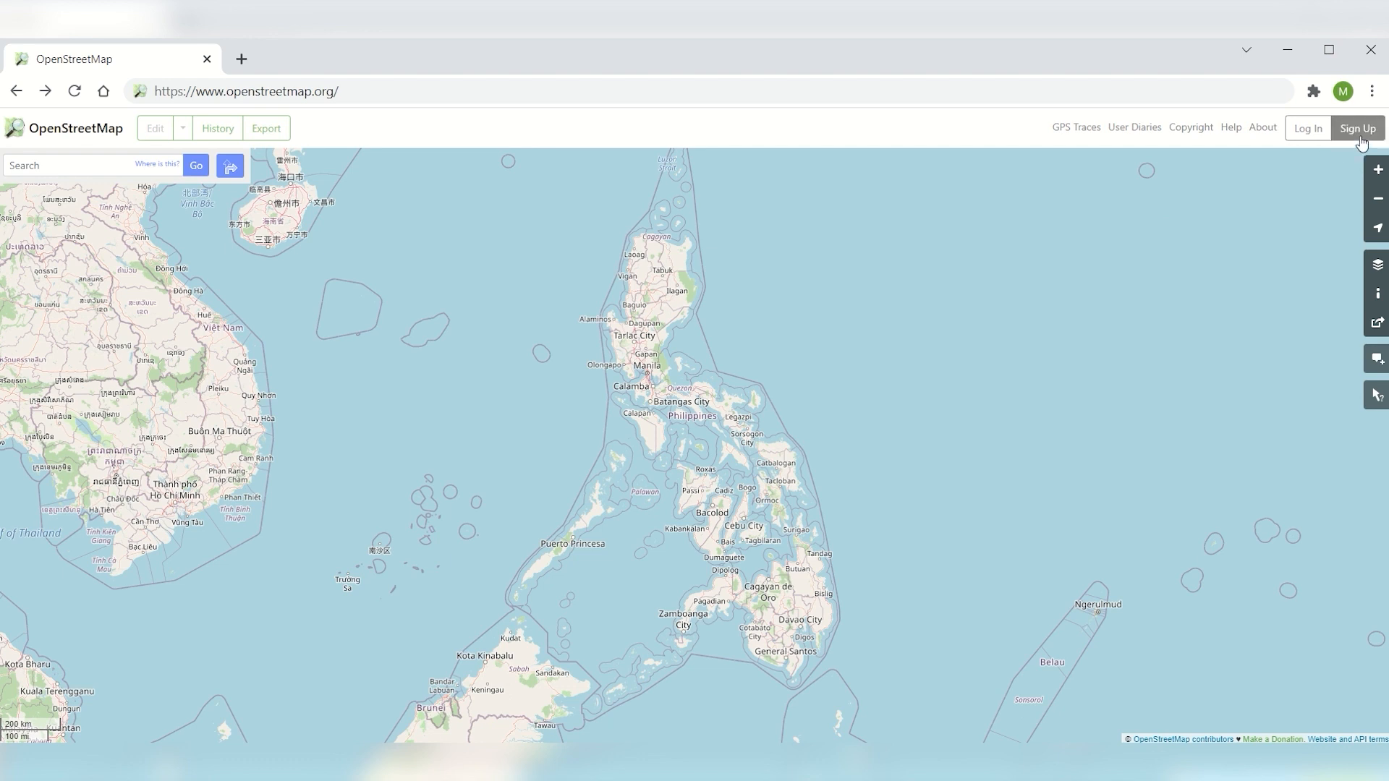
View the account registration form and log in to OpenStreetMap with the saved account credentials
click(1364, 129)
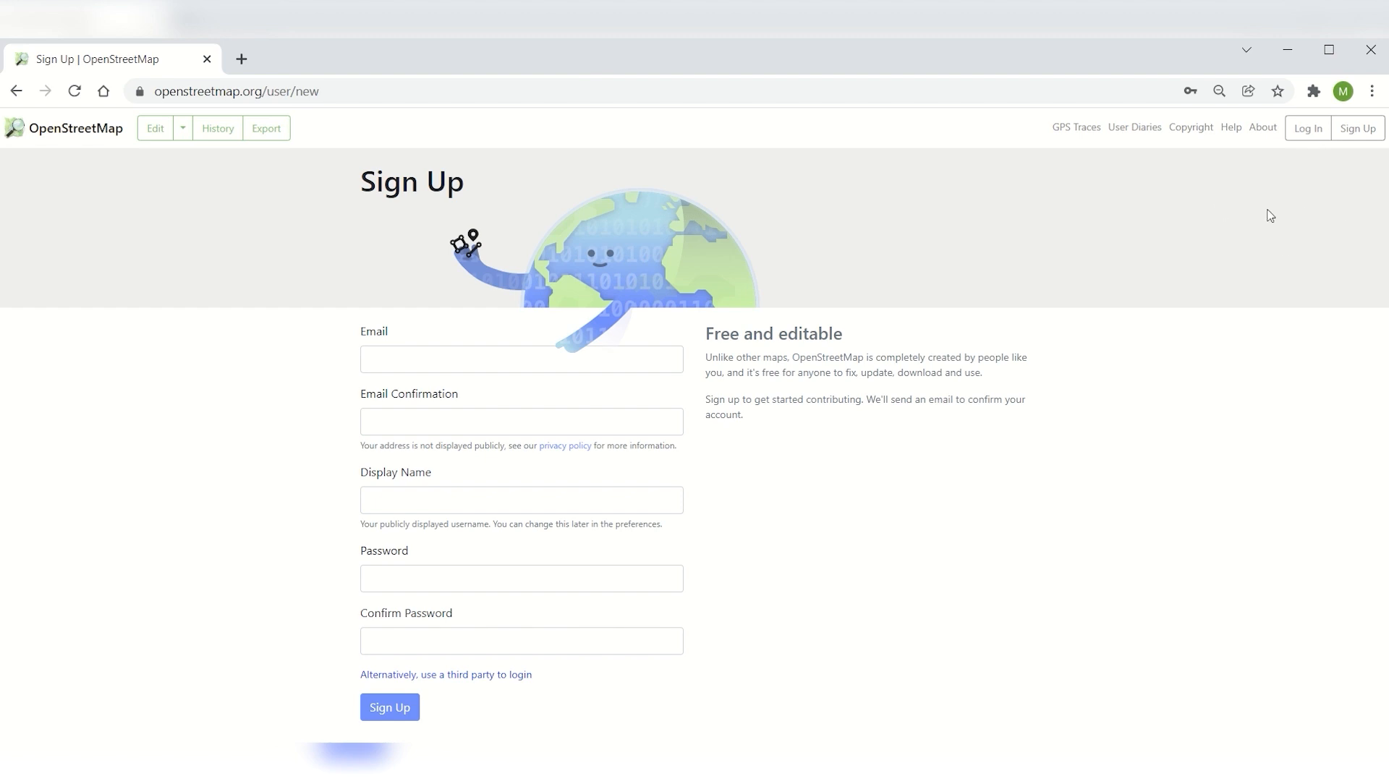
click(1310, 130)
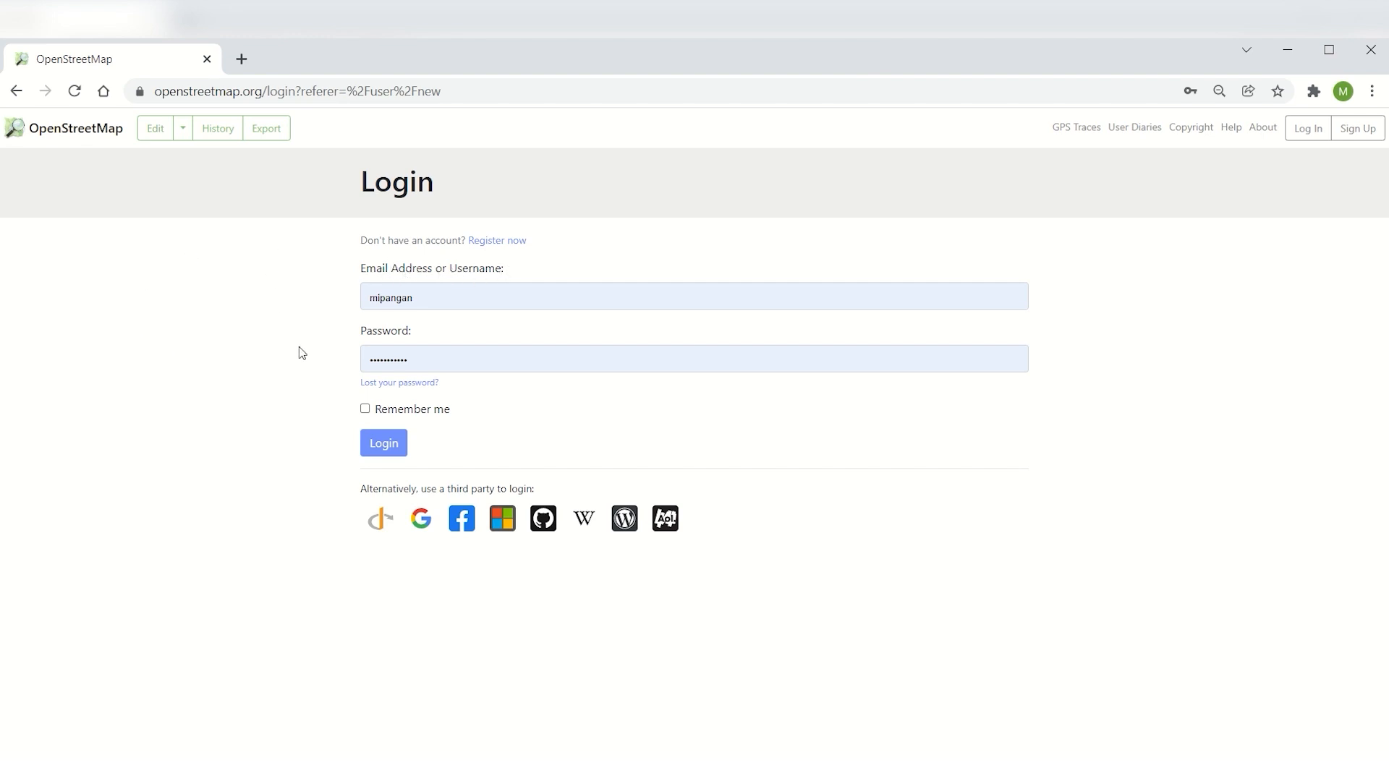
click(381, 447)
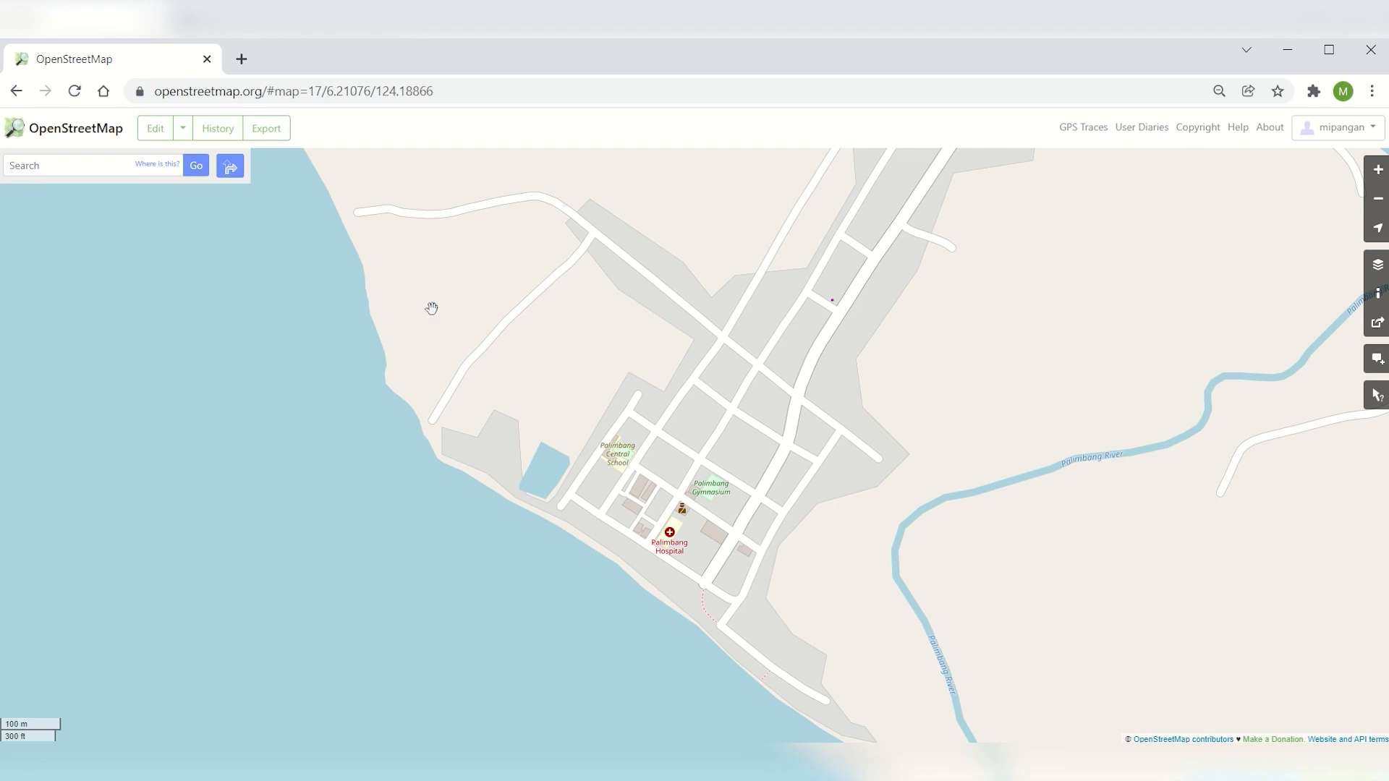
Open the Palimbang map area for editing and locate the white-roofed building beside the main road
click(160, 131)
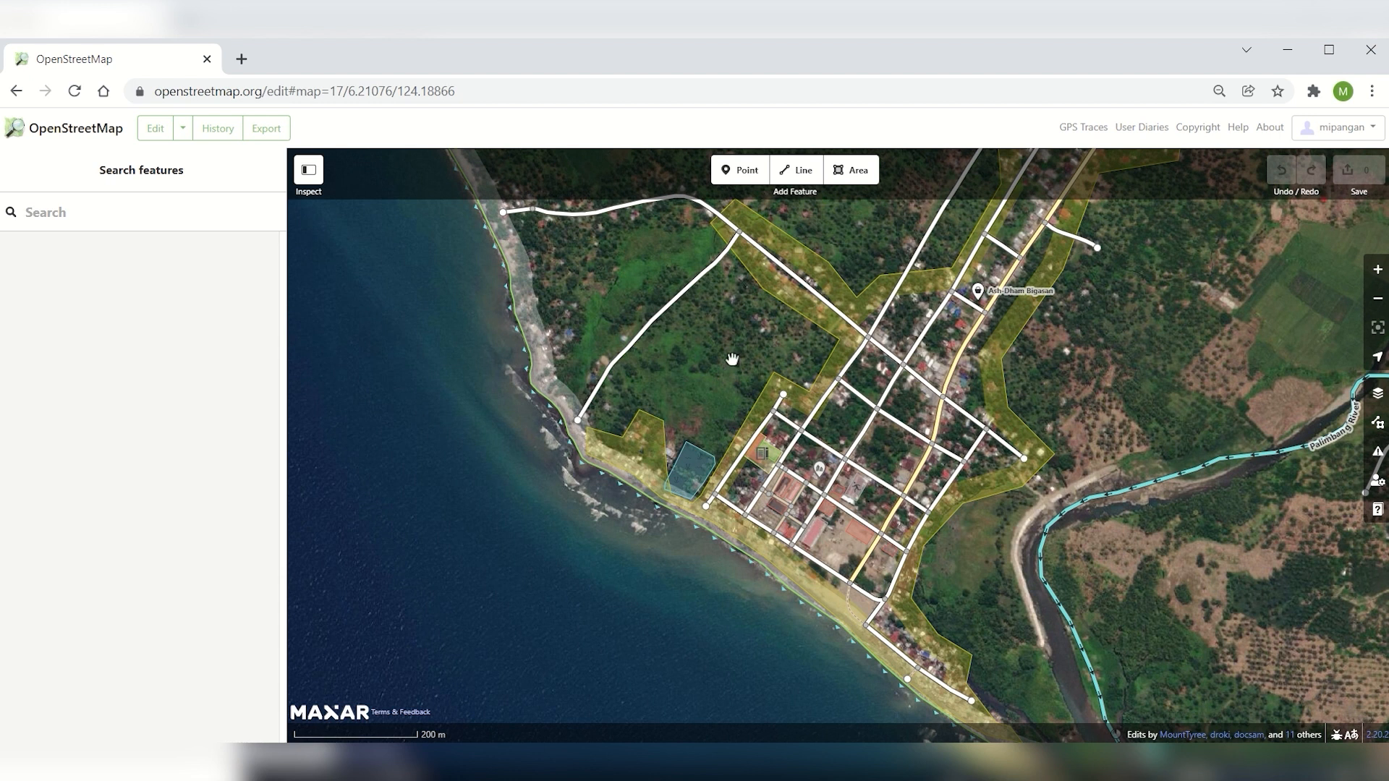
click(979, 508)
scroll(970, 333, down, 3)
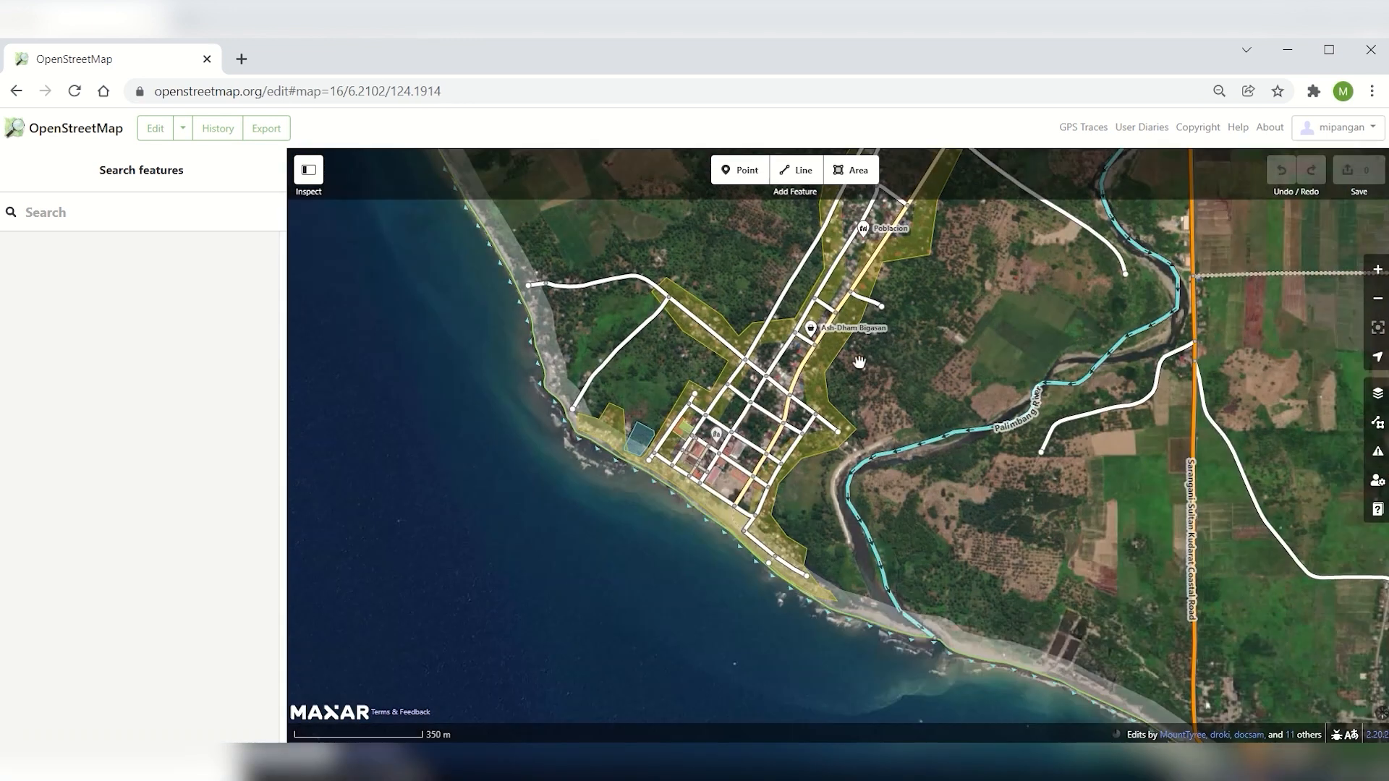
scroll(823, 304, up, 2)
drag(969, 324, 986, 382)
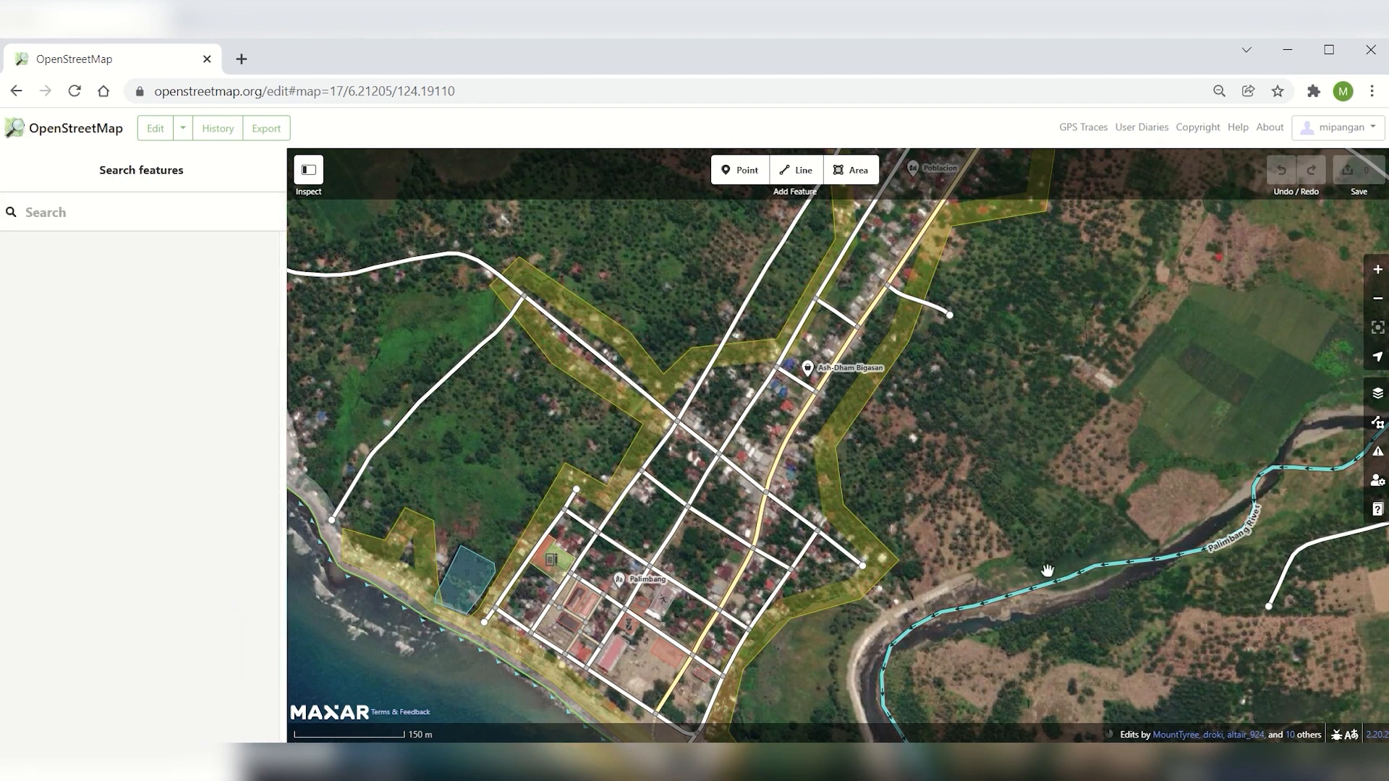
scroll(798, 505, up, 5)
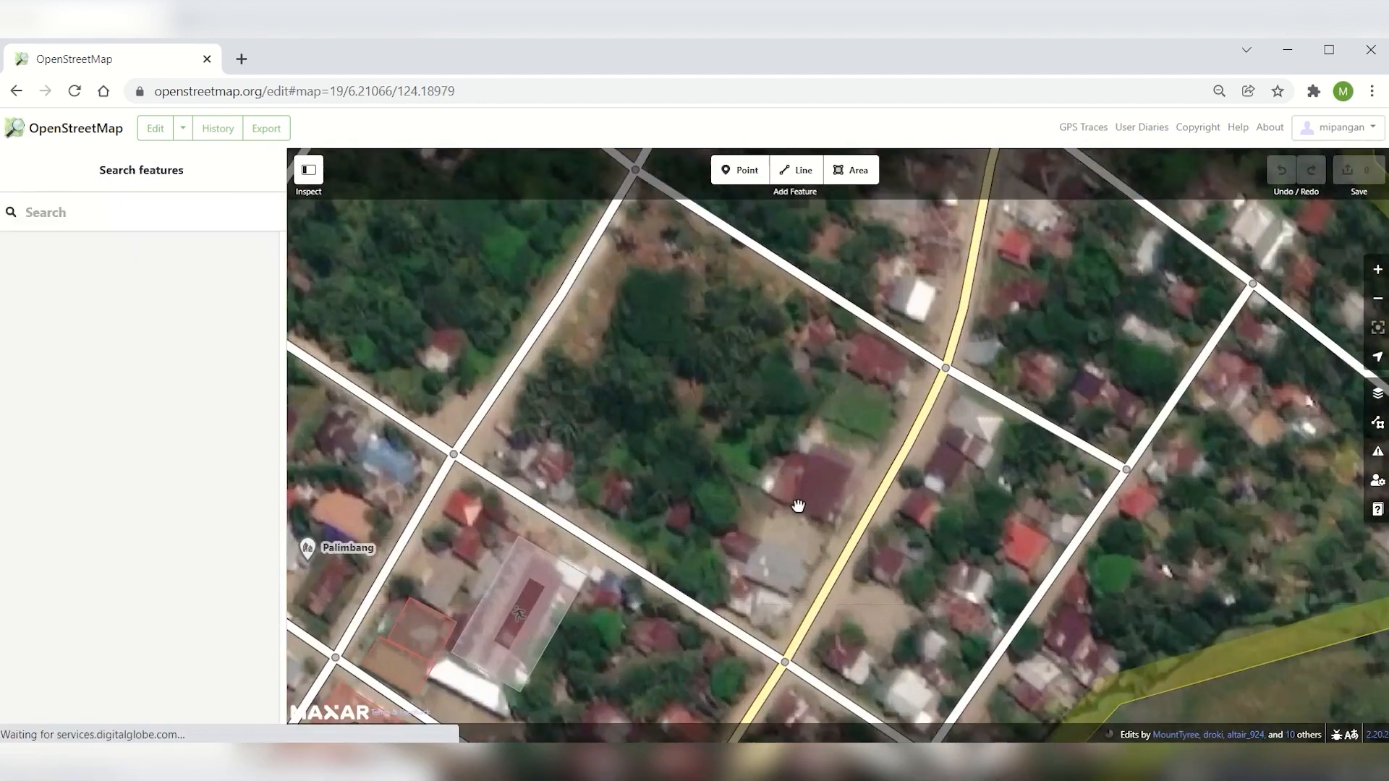
drag(1028, 300, 872, 449)
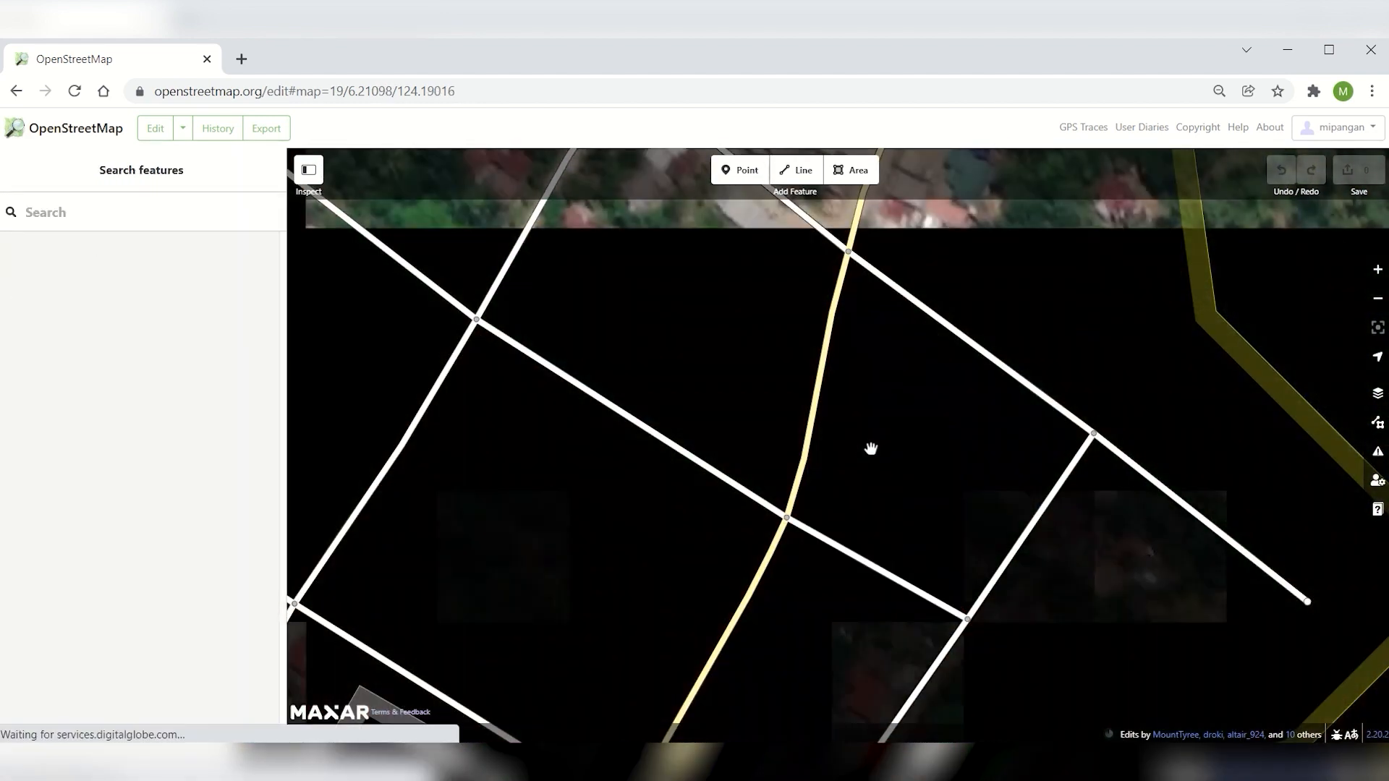
drag(775, 347, 785, 356)
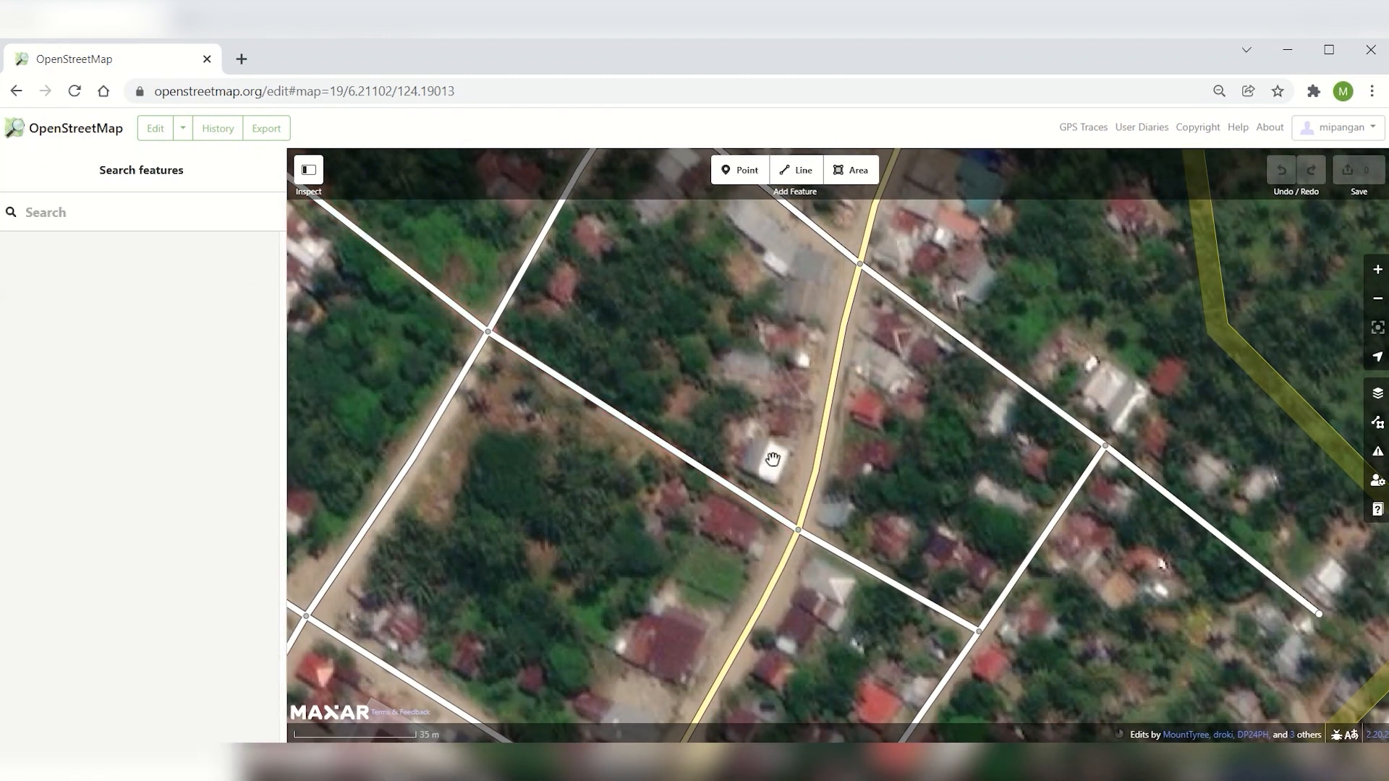
mouse_move(775, 461)
mouse_down()
mouse_move(779, 481)
mouse_move(757, 500)
mouse_move(769, 484)
mouse_up()
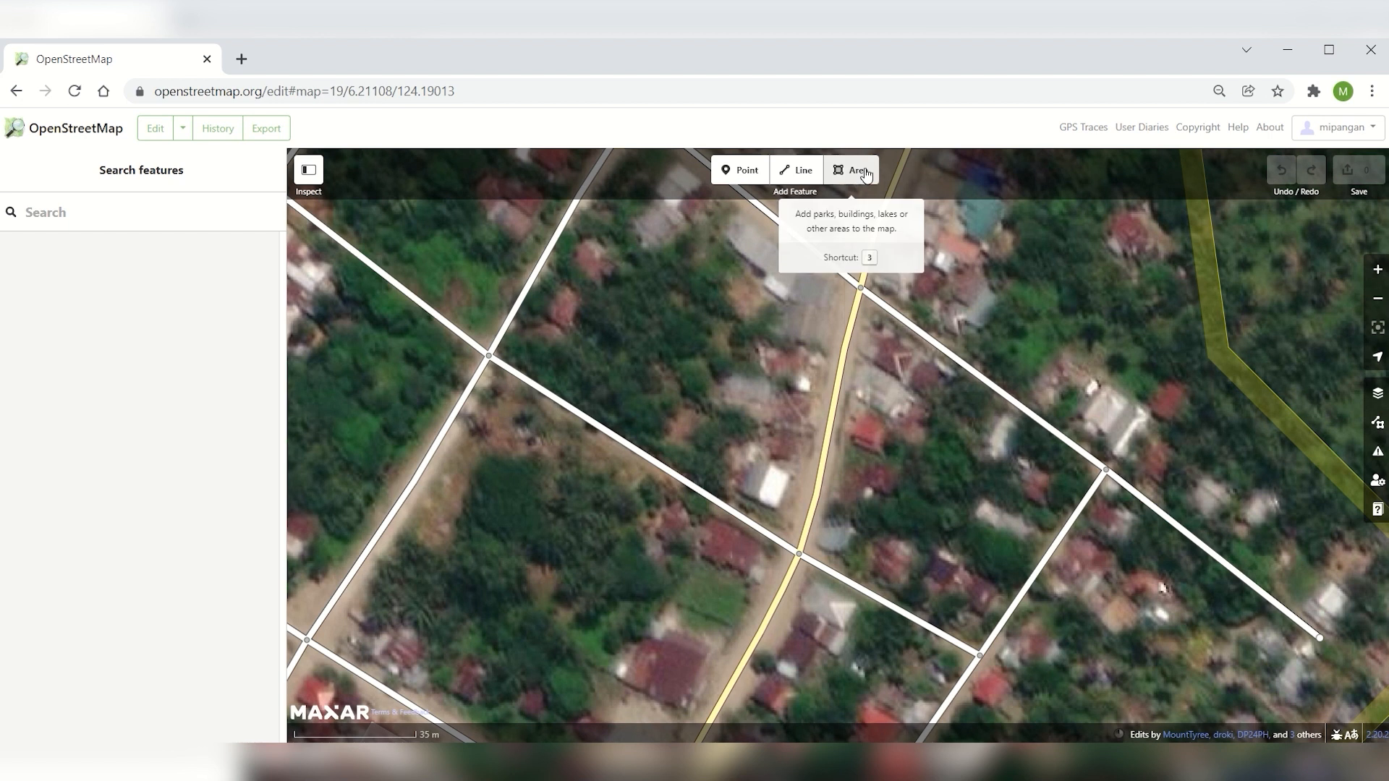
Trace the four-corner footprint of the white-roofed building near the road junction as a closed area
click(866, 174)
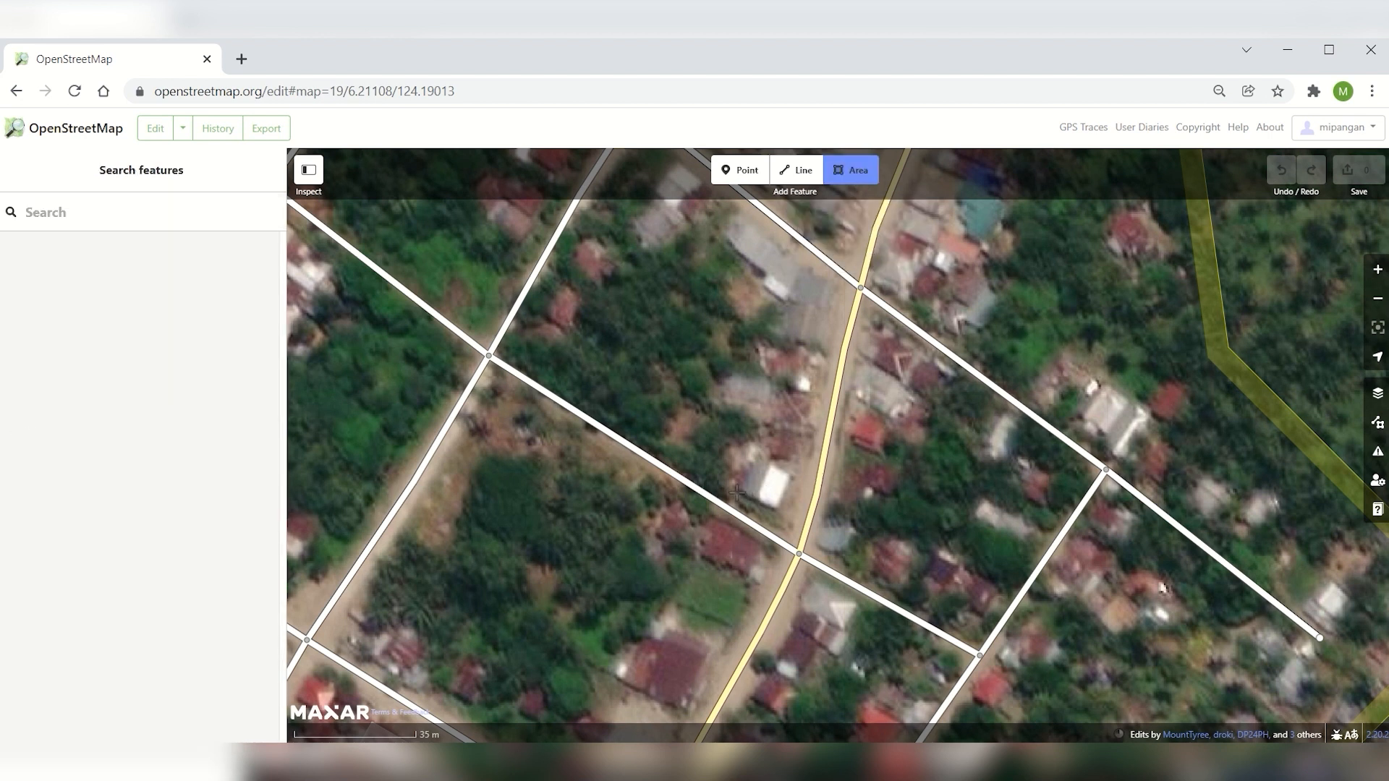
scroll(736, 493, up, 2)
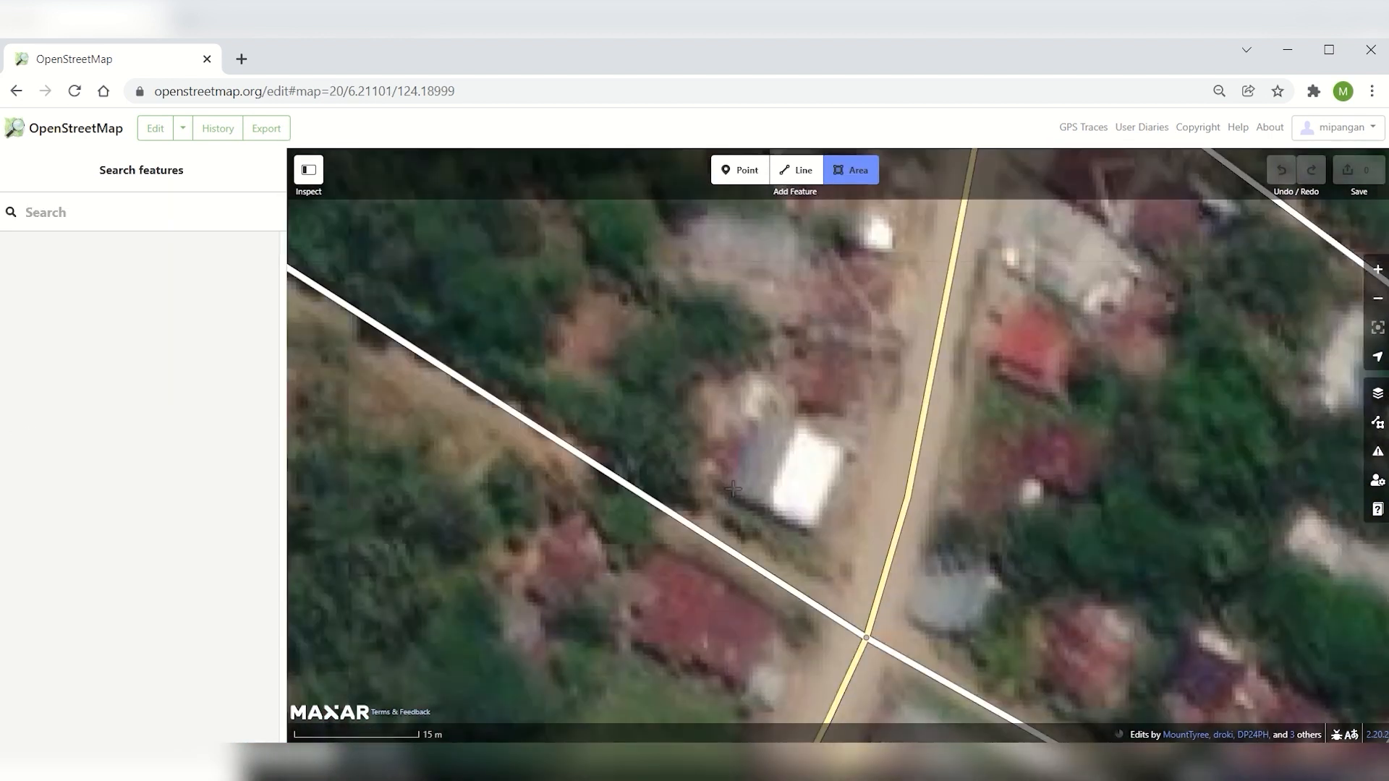
click(729, 491)
click(810, 530)
click(844, 449)
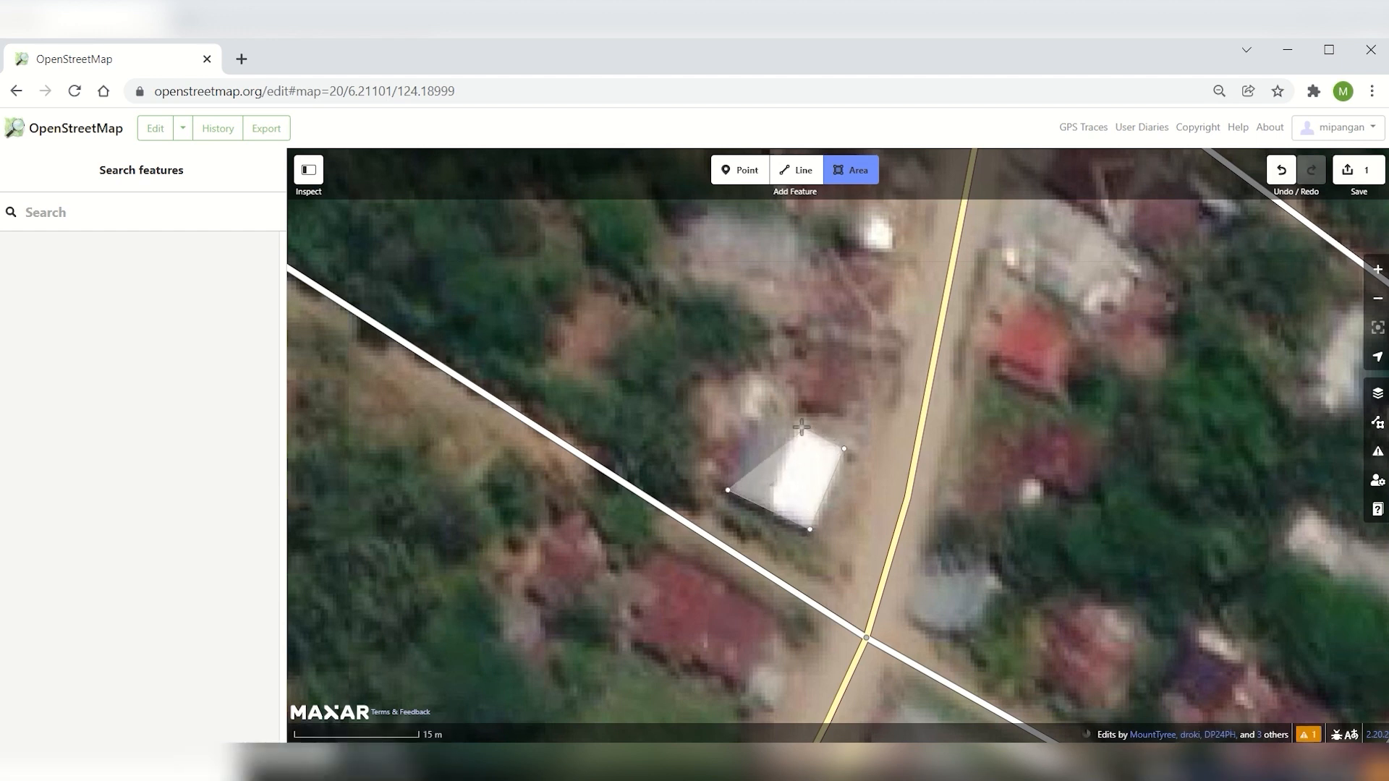
double_click(765, 415)
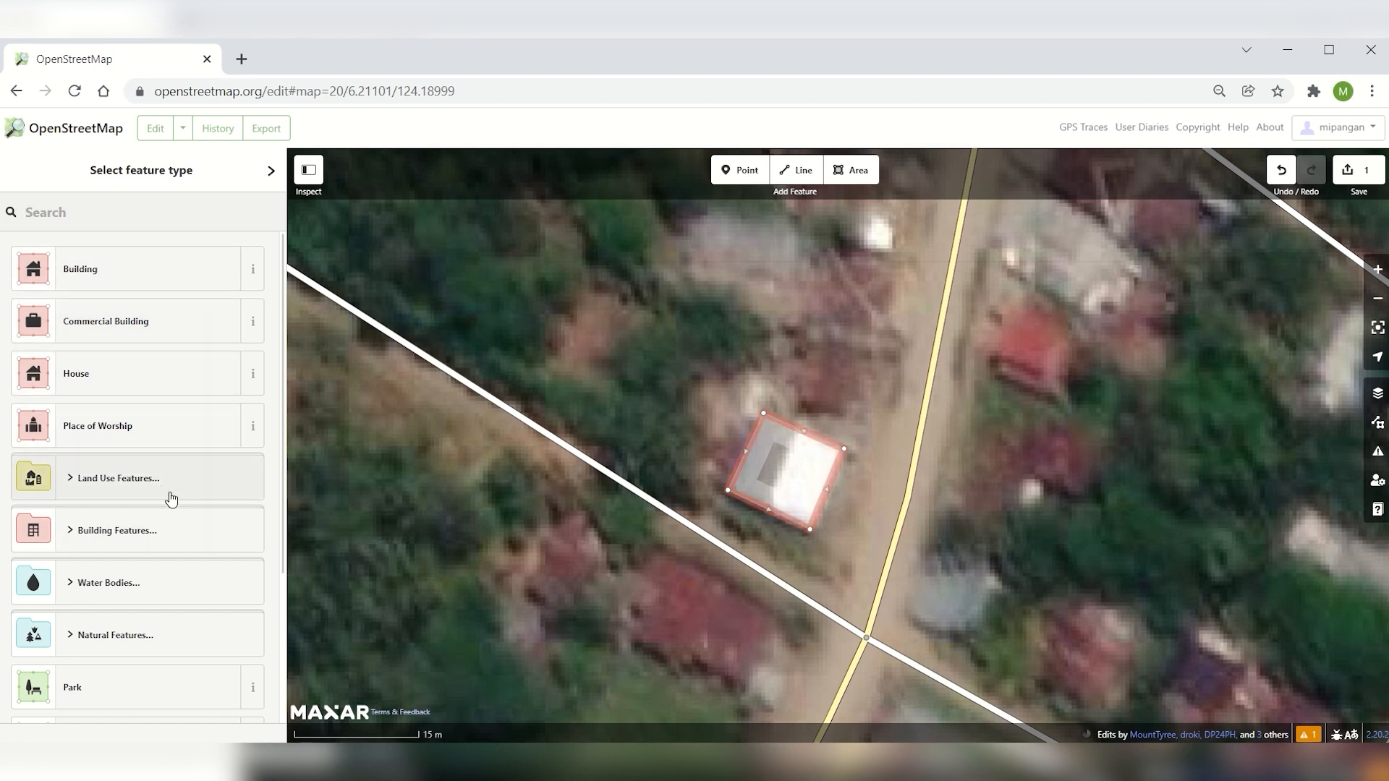
Set the traced area's feature type to Building and review its attribute fields and tags
scroll(790, 478, down, 2)
scroll(794, 484, up, 2)
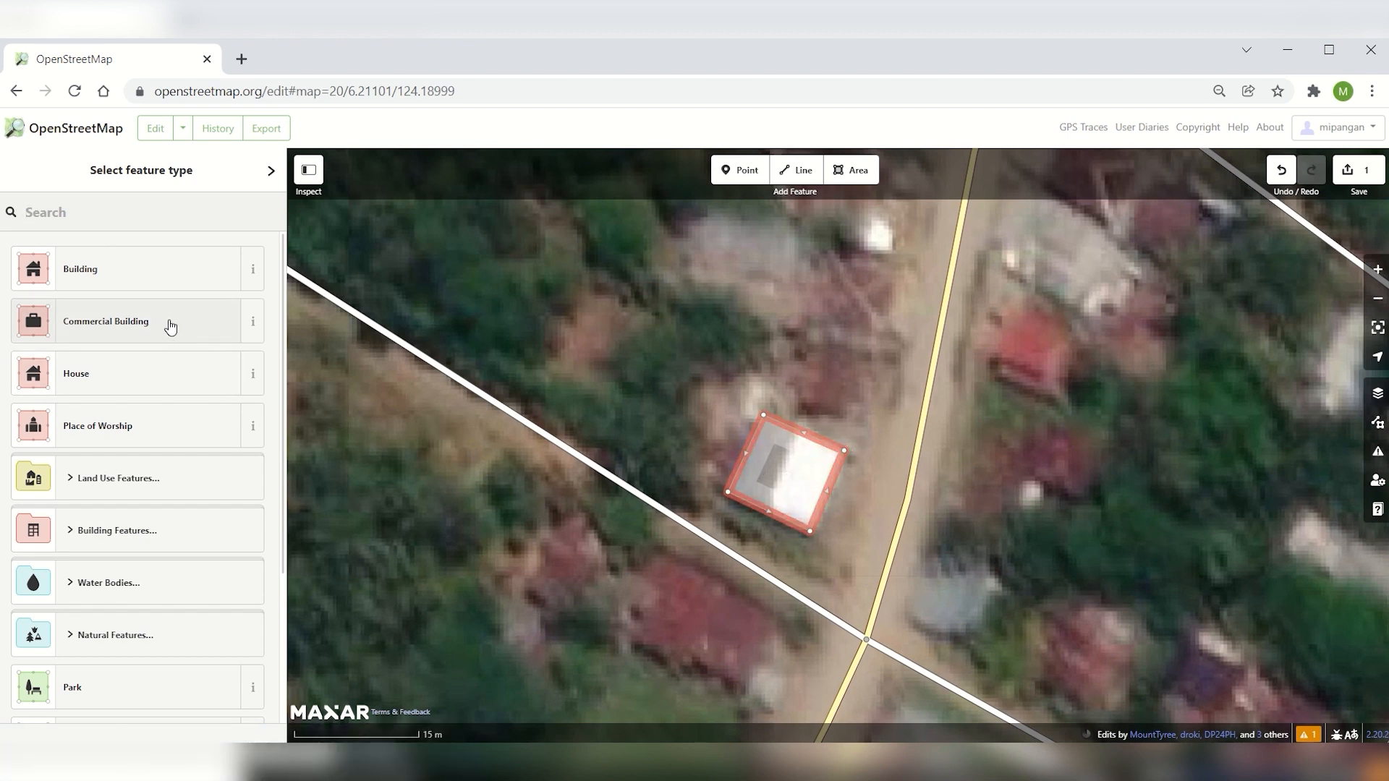
scroll(129, 443, down, 3)
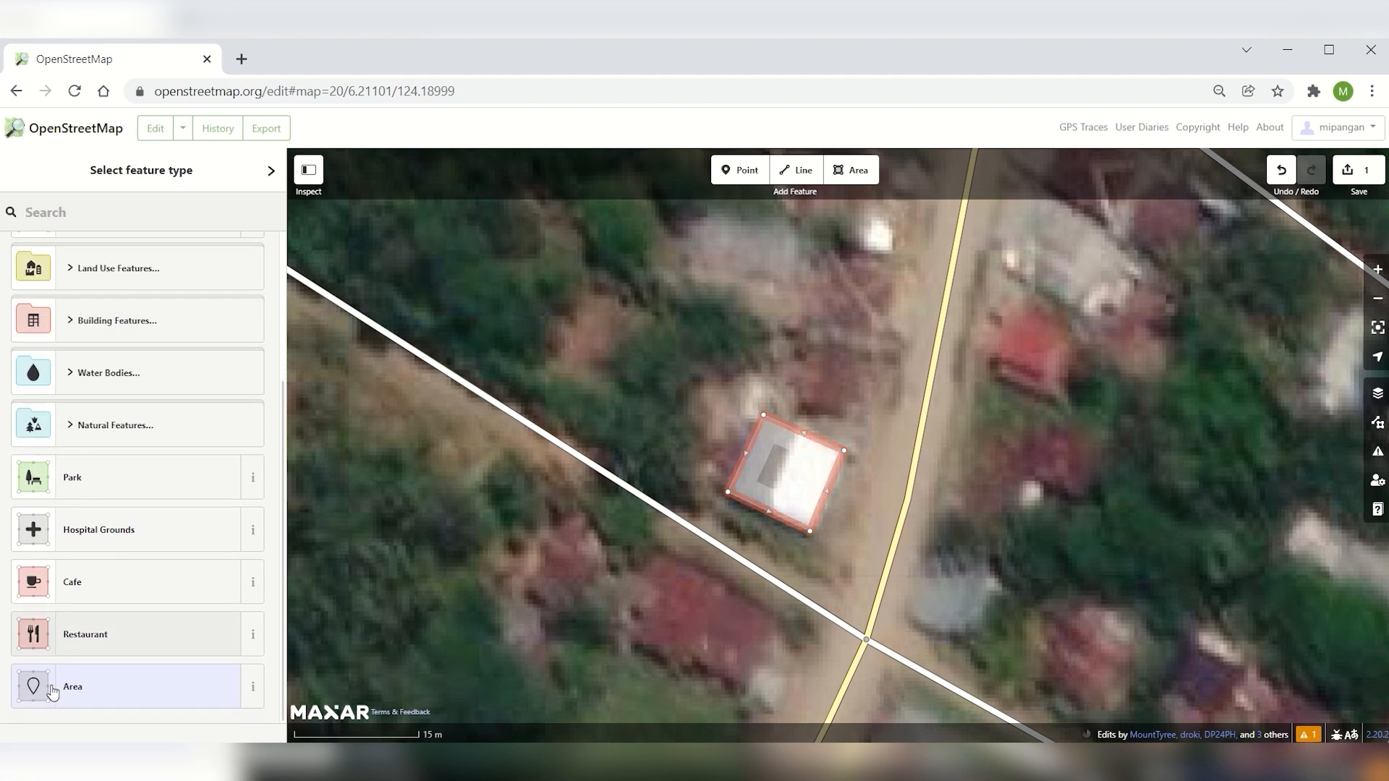
scroll(154, 391, up, 3)
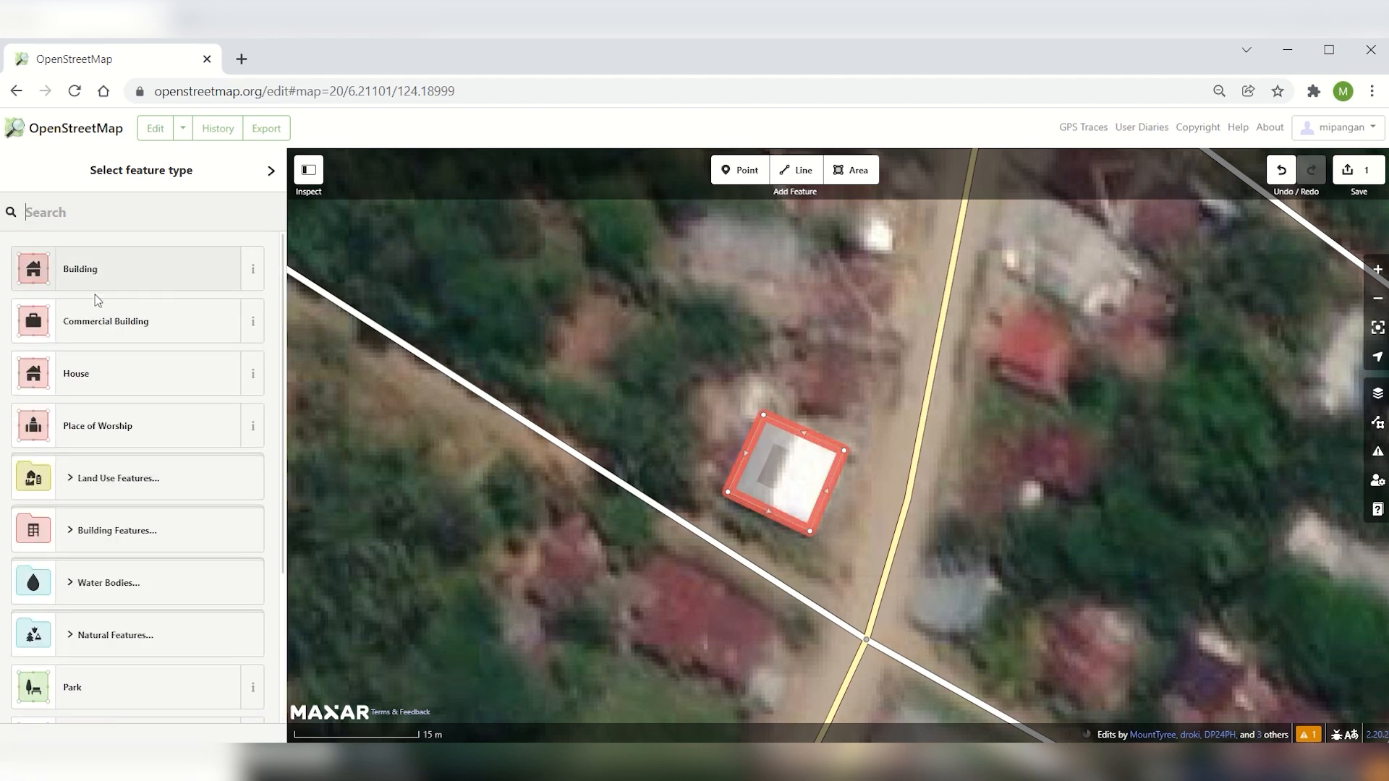
click(118, 273)
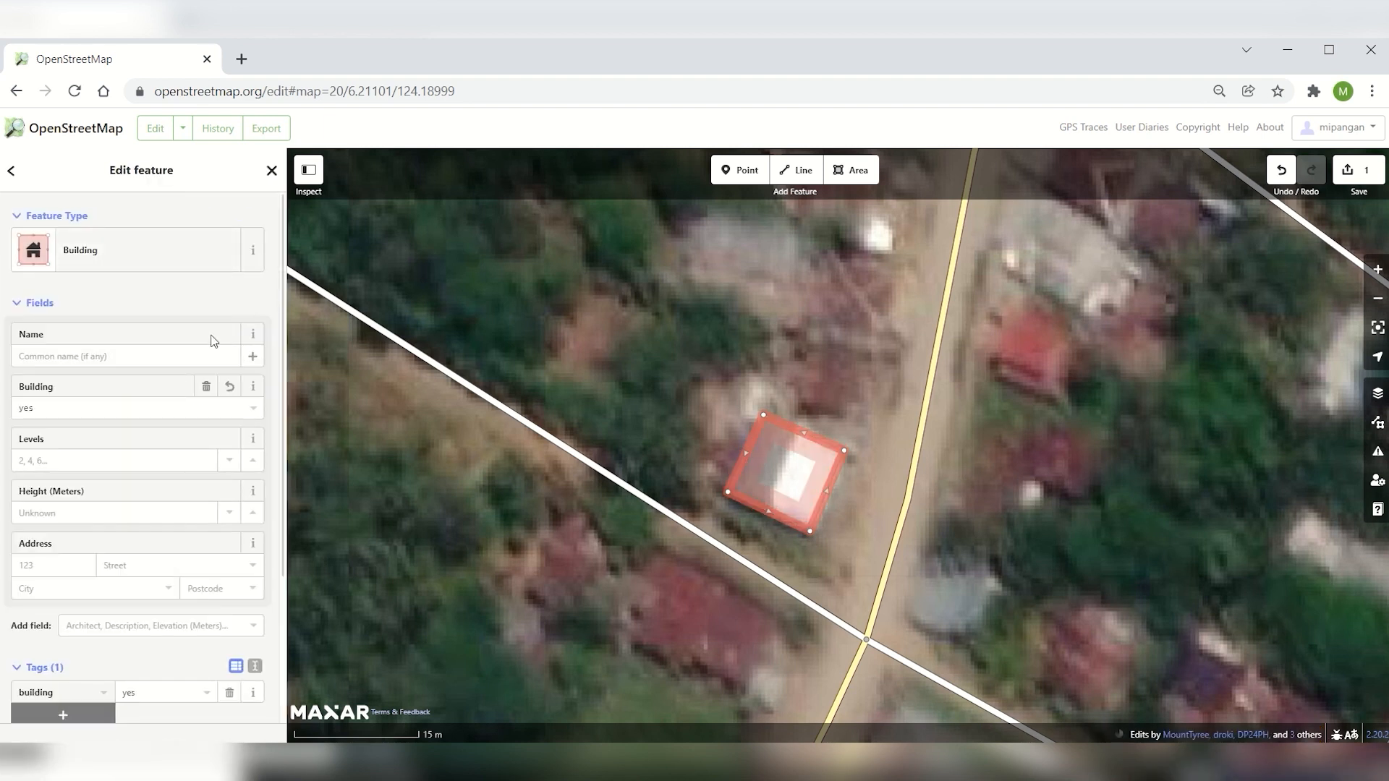
scroll(192, 295, down, 3)
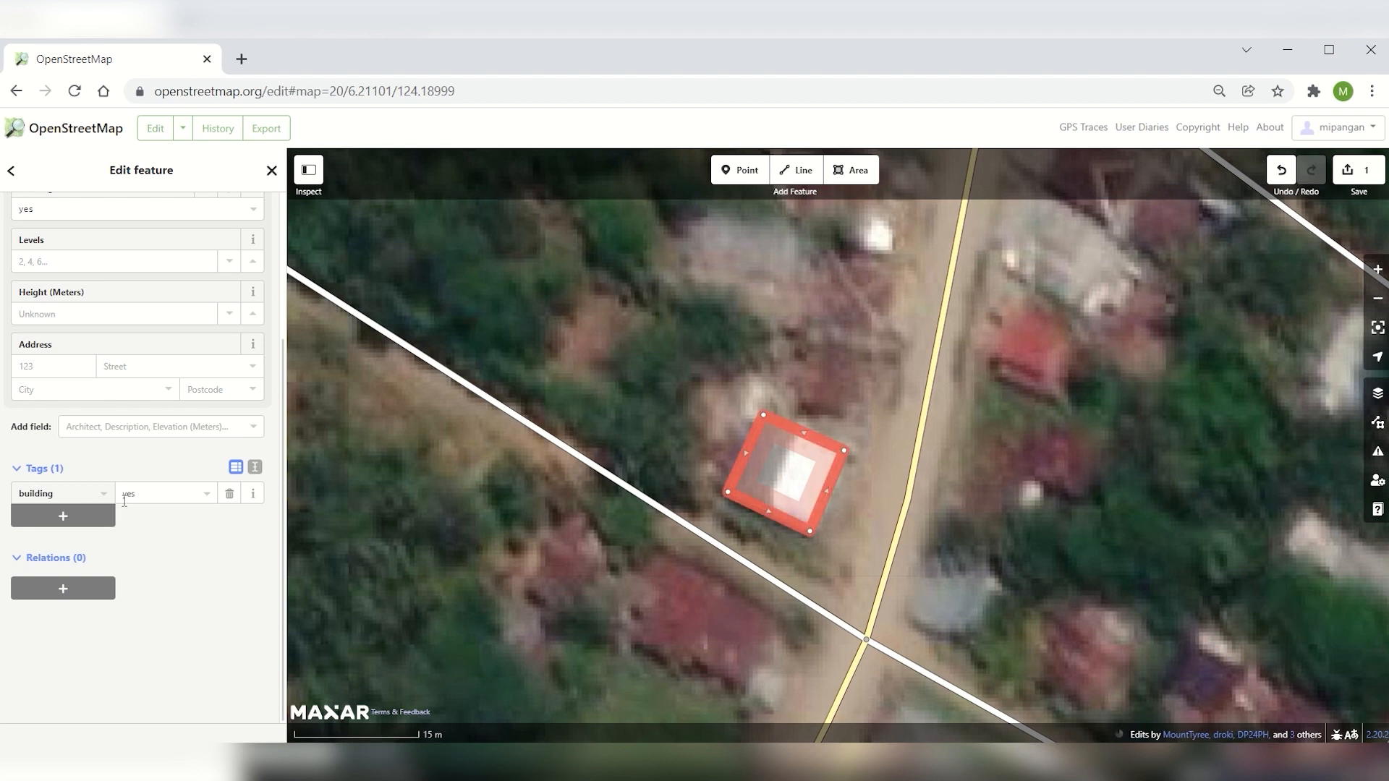
scroll(122, 516, up, 3)
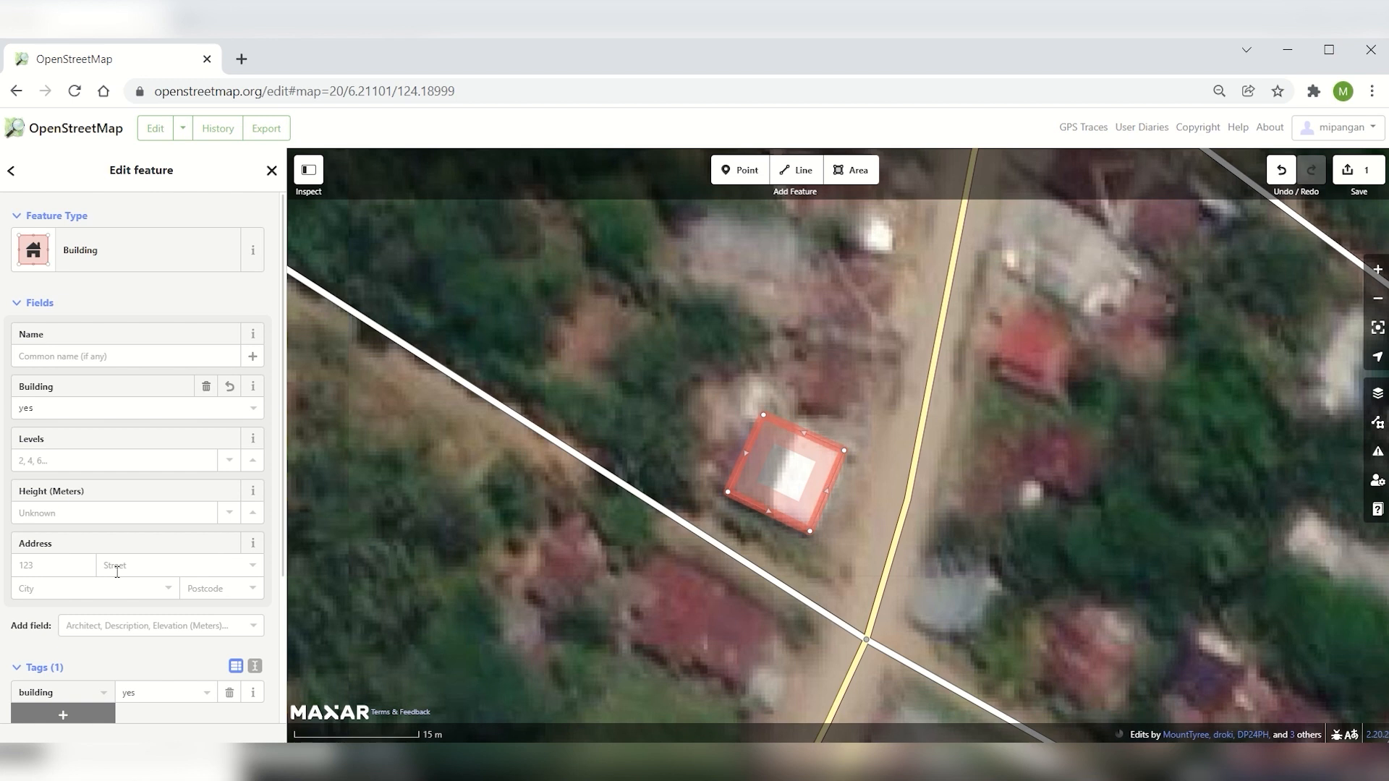
Upload the new building with the changeset comment "added a building"
drag(778, 432, 653, 364)
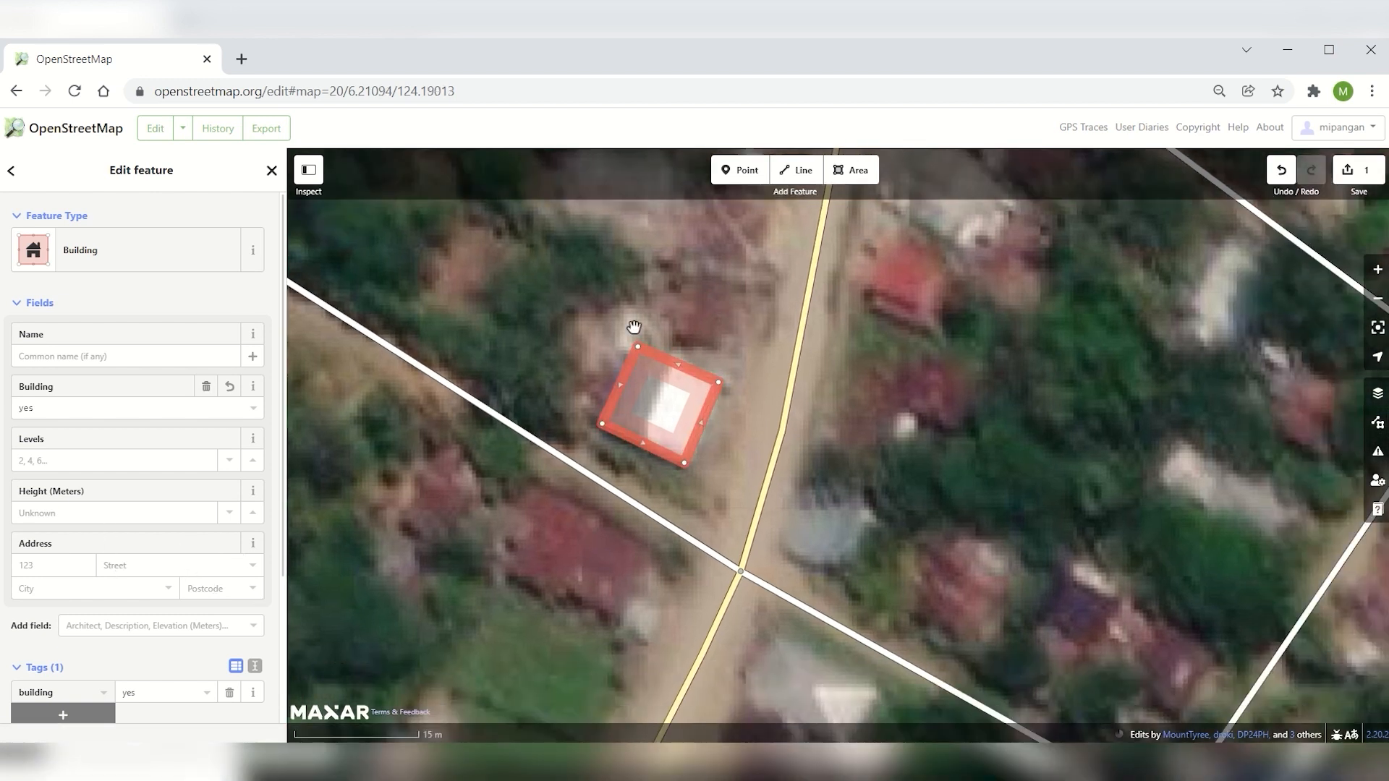
drag(751, 341, 781, 373)
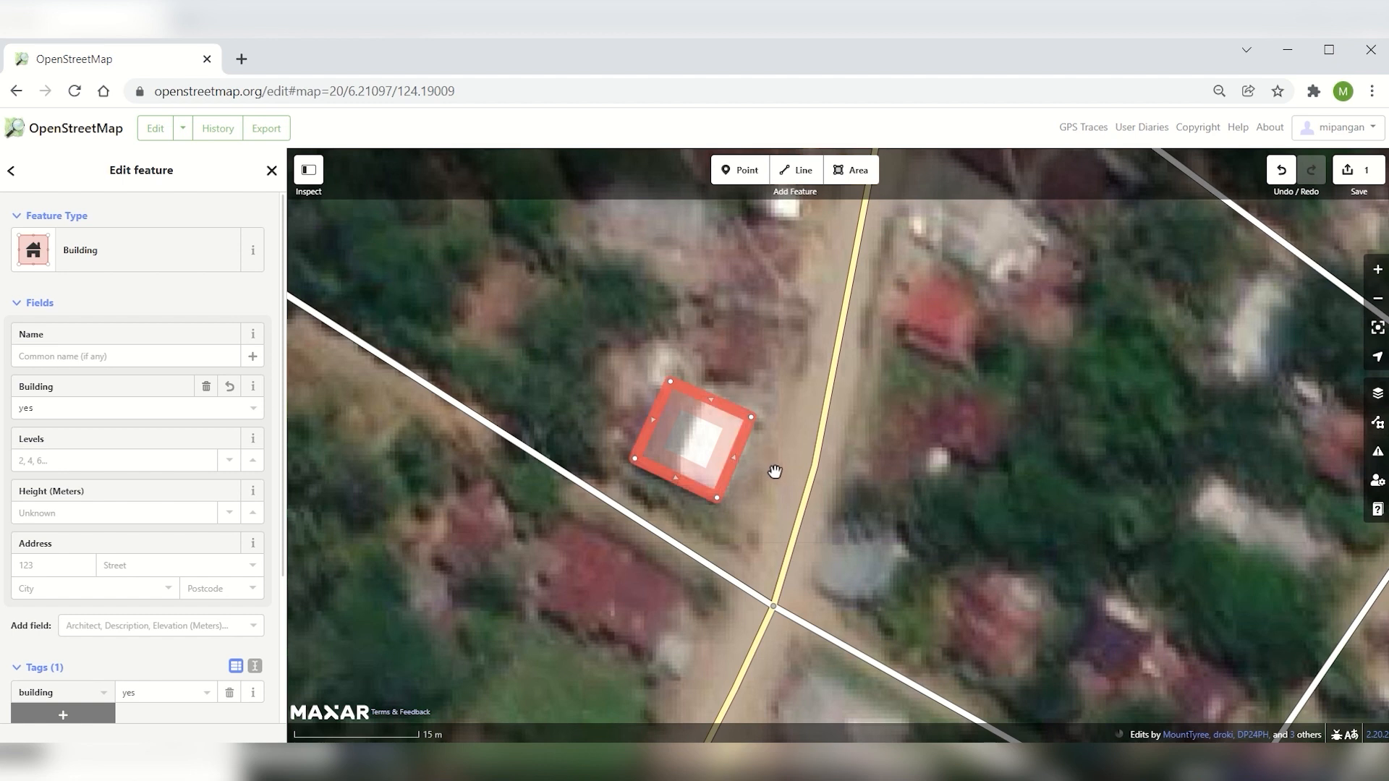
click(1367, 171)
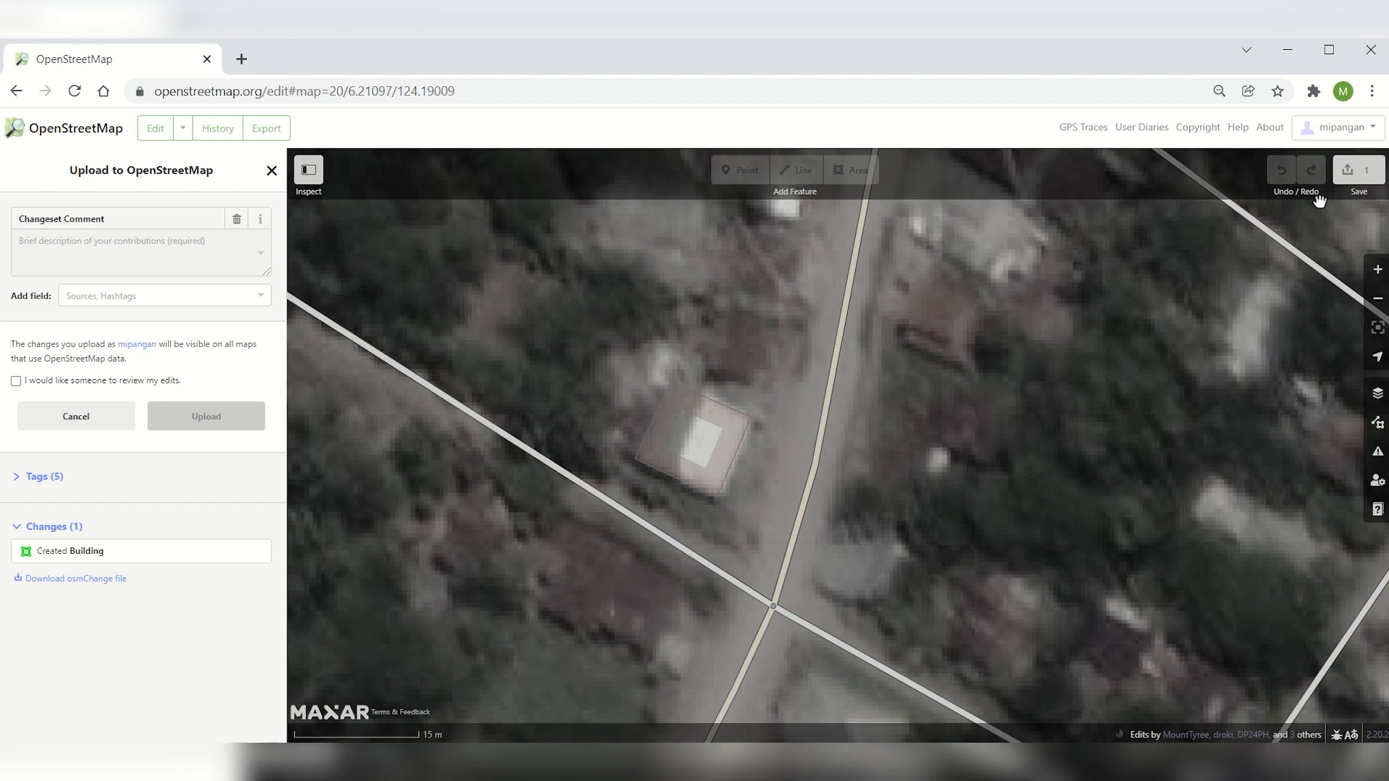
click(92, 250)
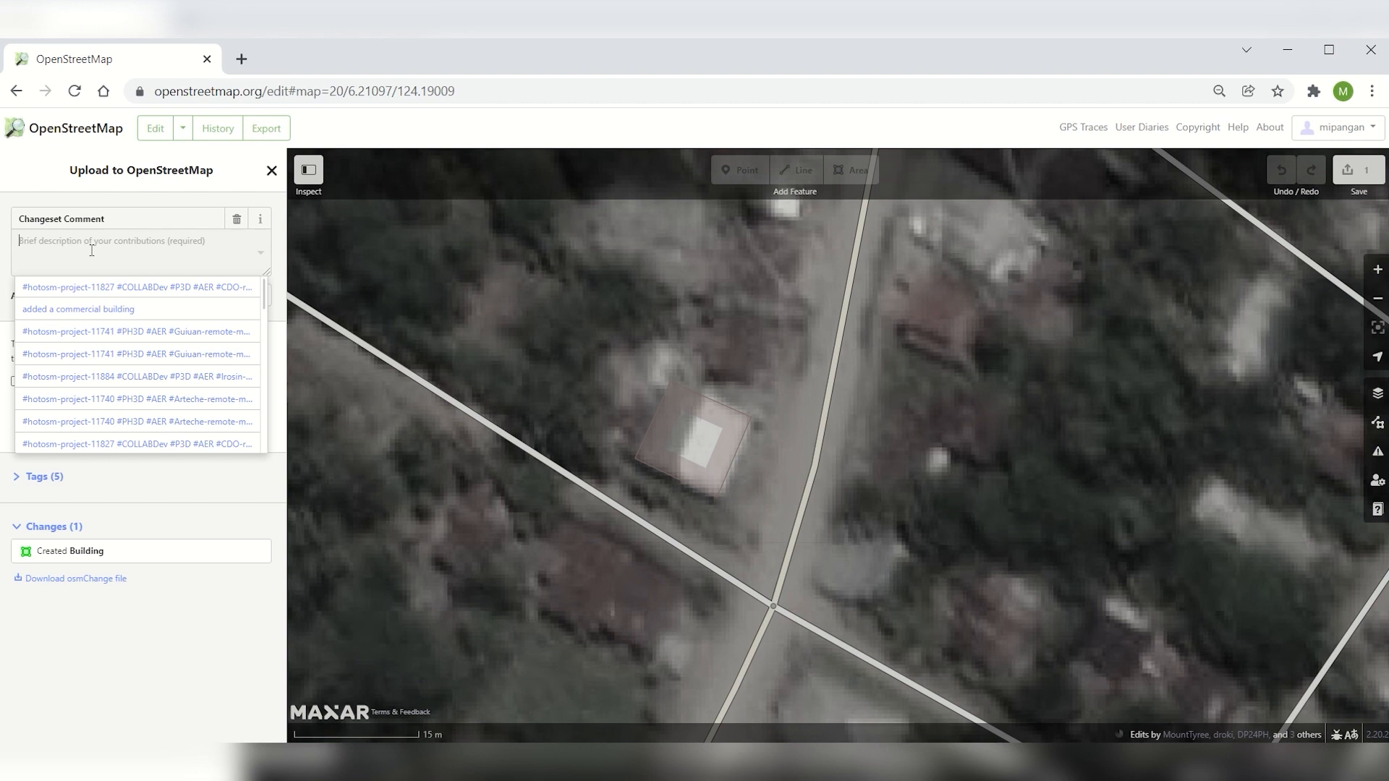
text(added a building)
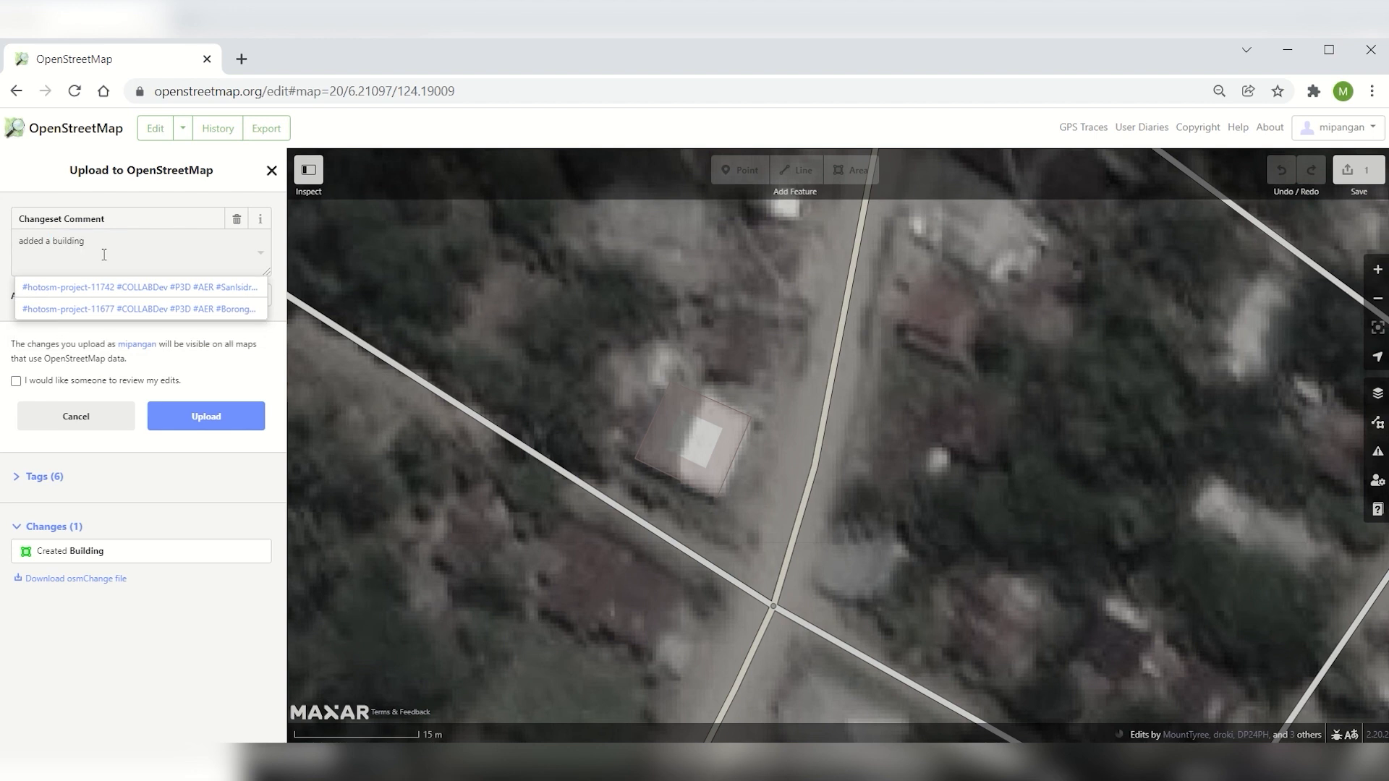
click(135, 452)
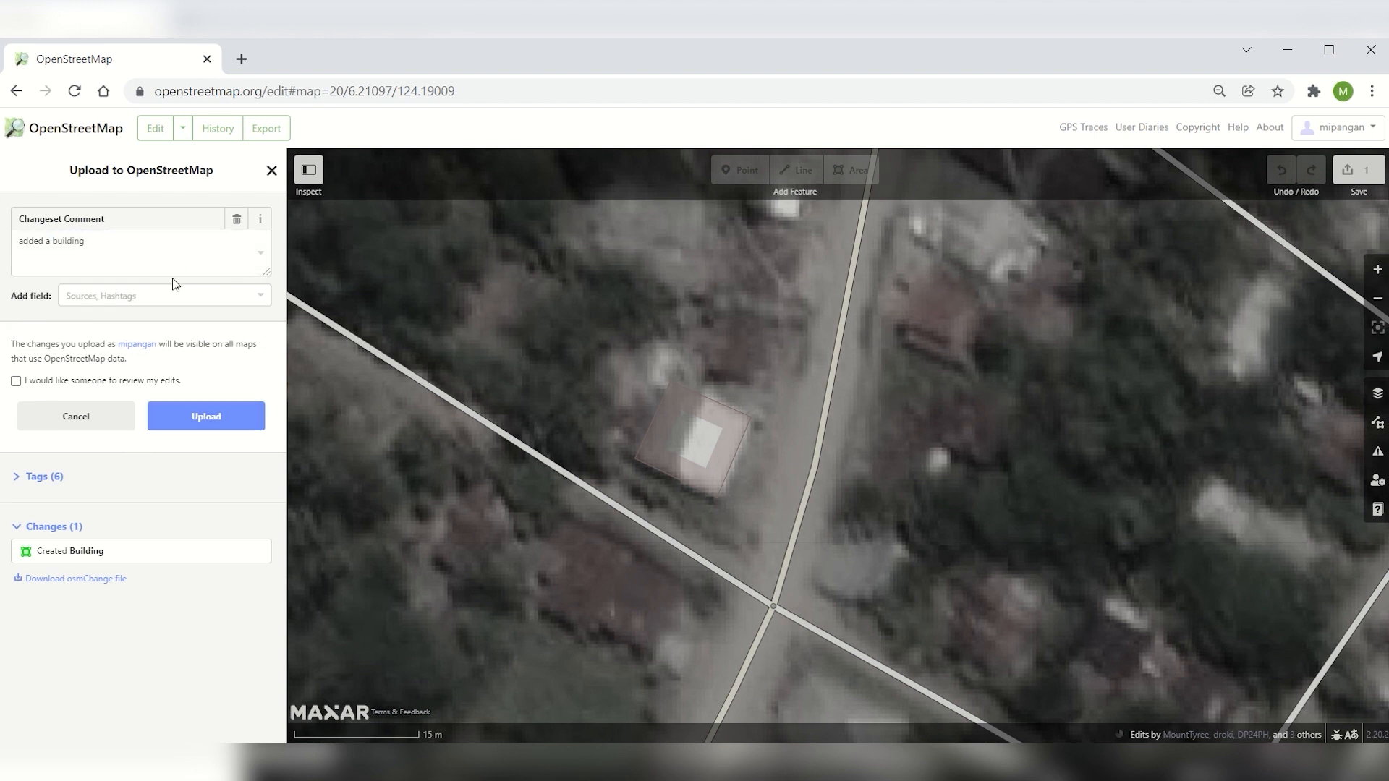
click(217, 419)
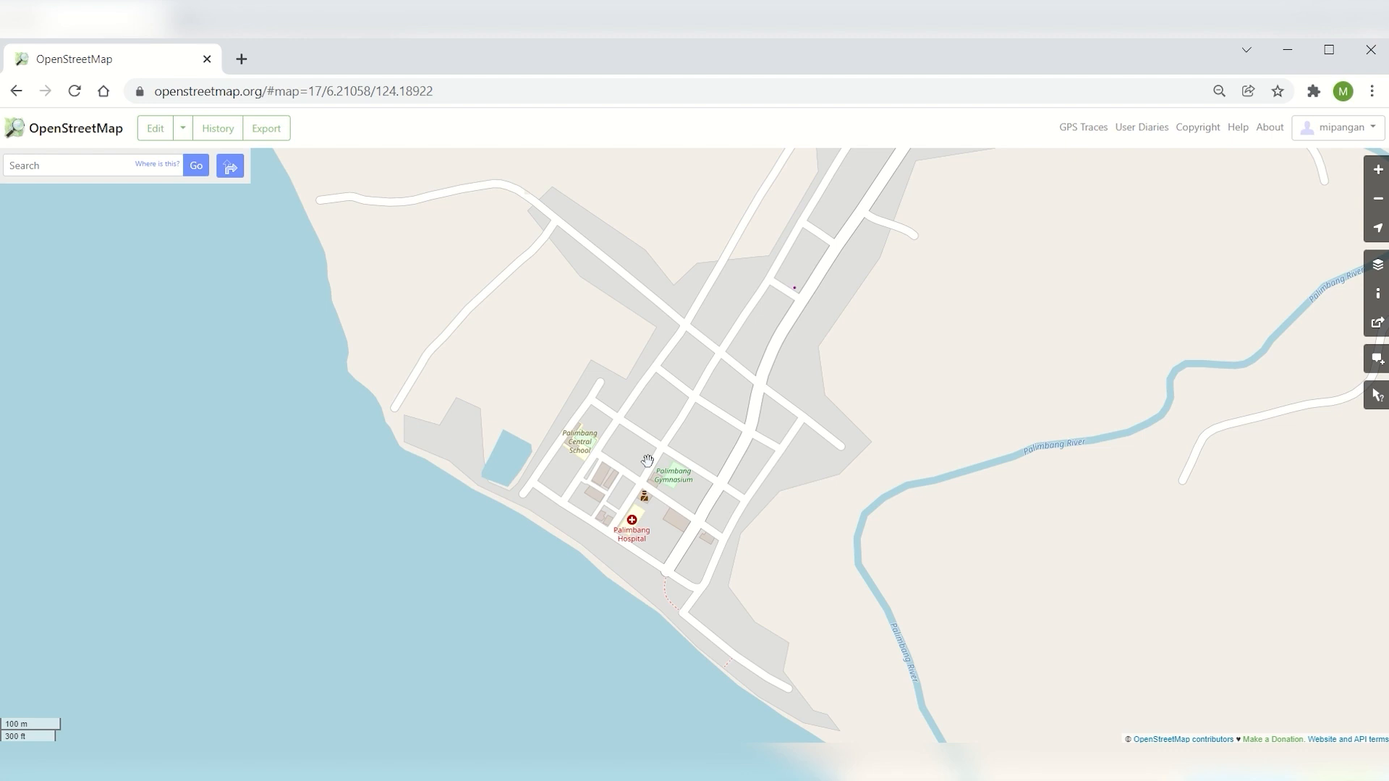
Open the map data export and frame the Palimbang town centre and coastline
click(280, 136)
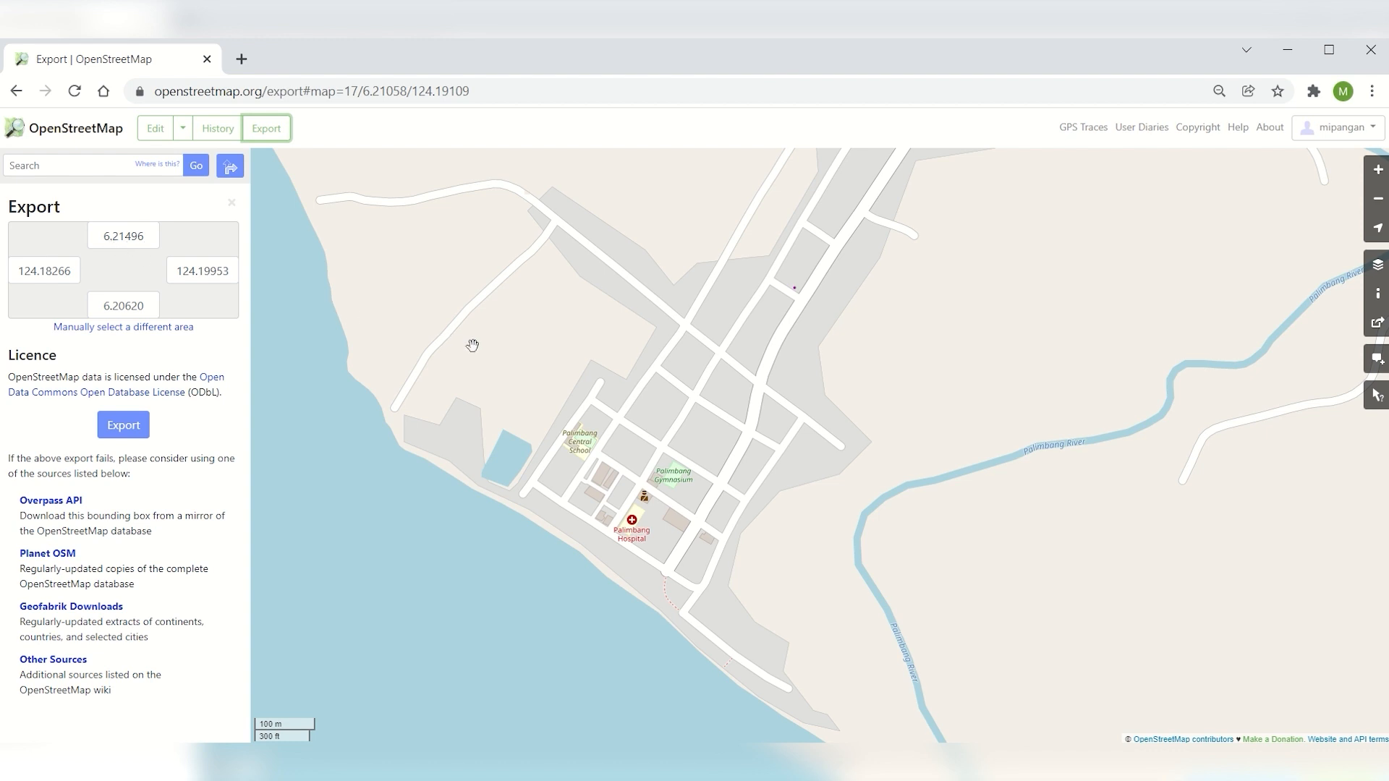
drag(431, 282, 483, 344)
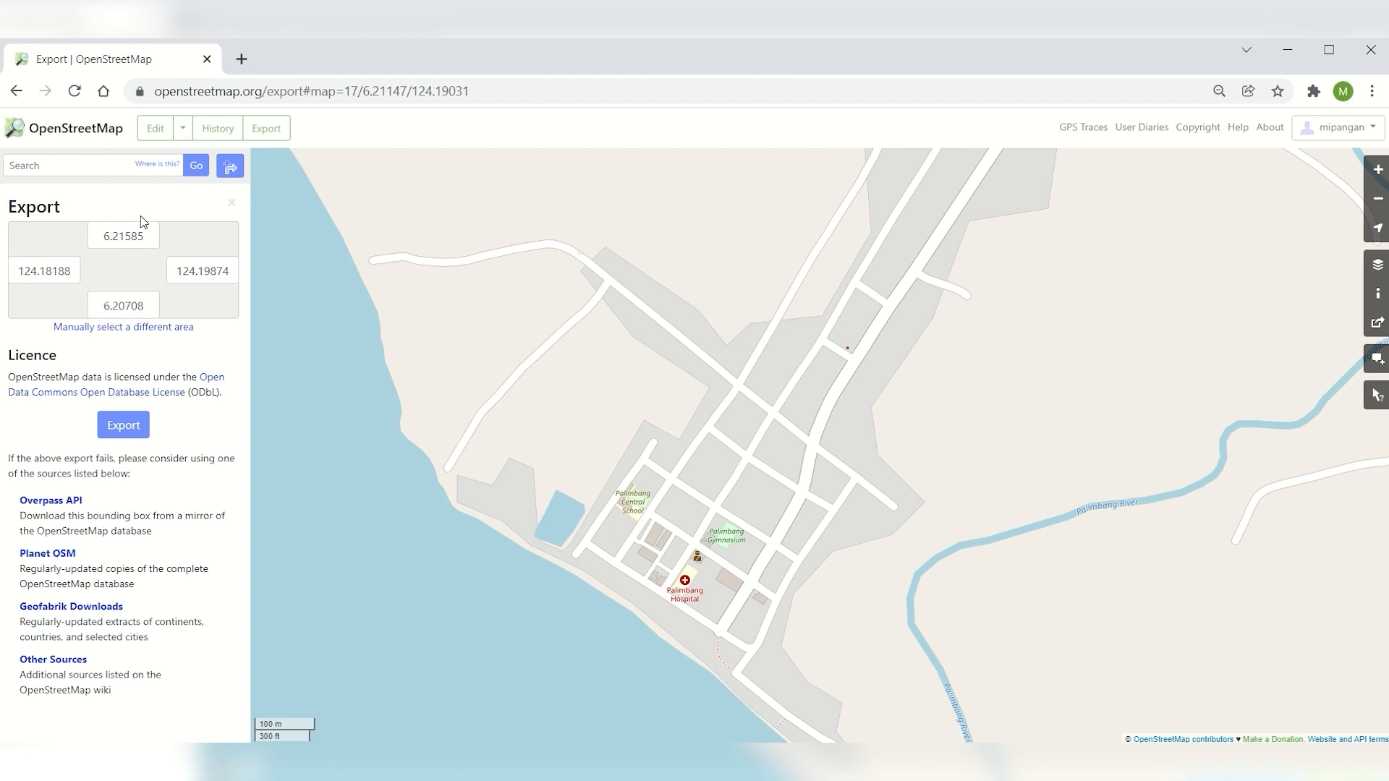
drag(729, 450, 680, 413)
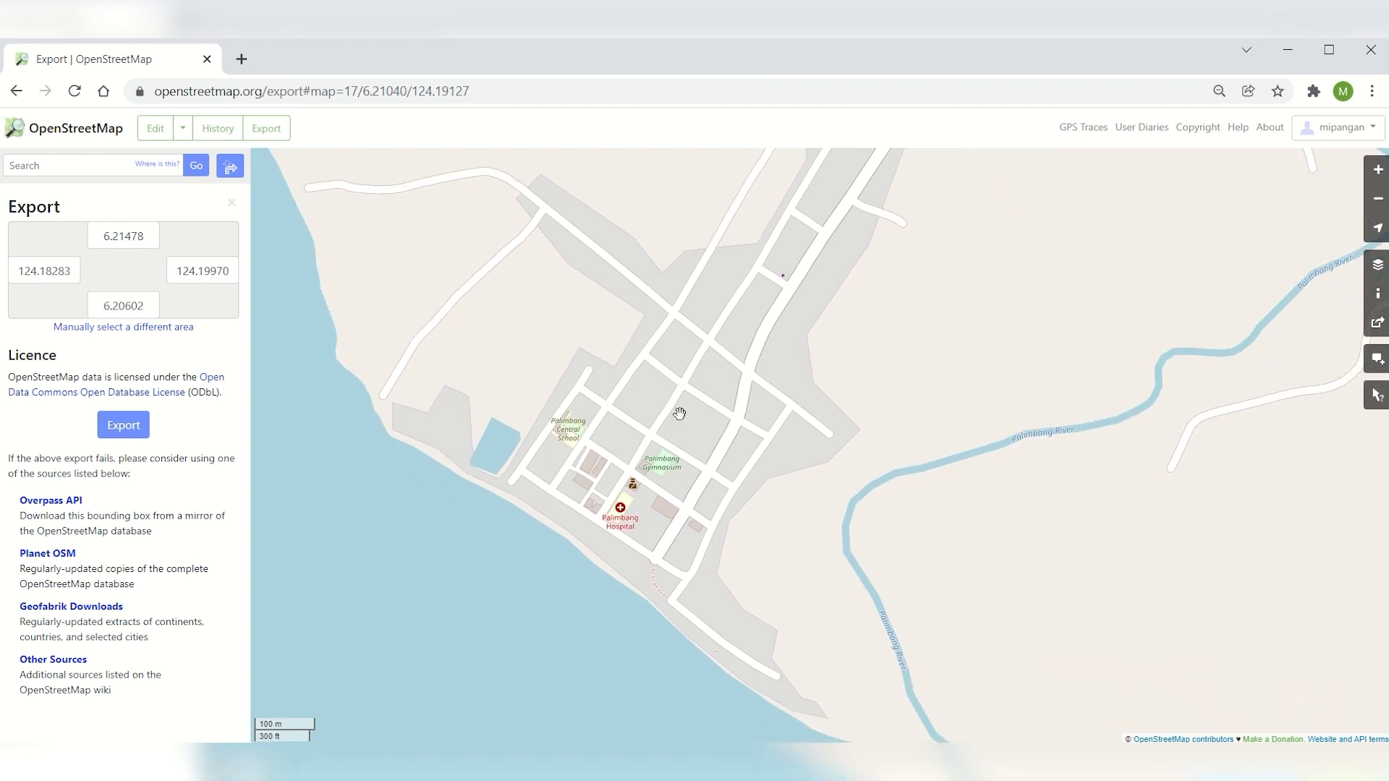
Manually select the export area from latitude 6.20606 to 6.21448 and longitude 124.18414 to 124.19659, and export its map data
click(106, 327)
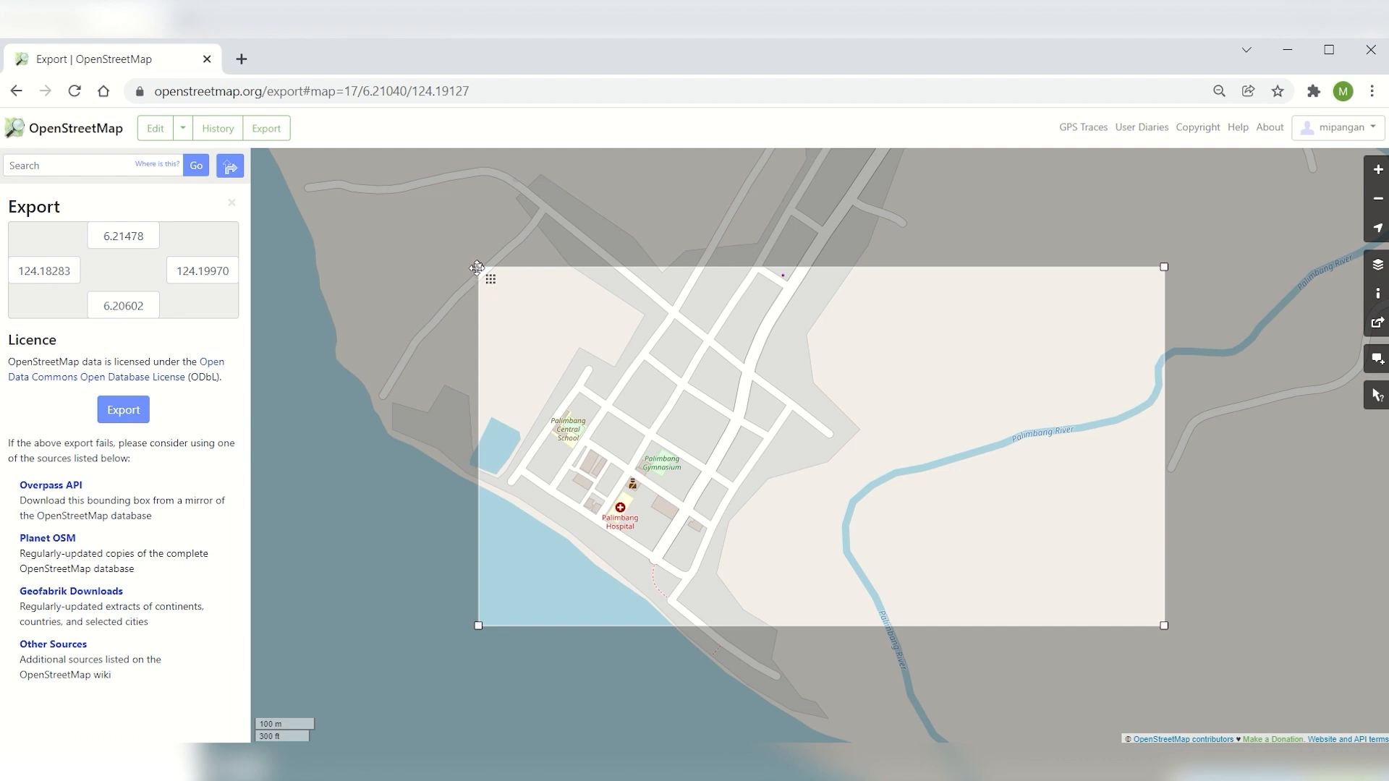
drag(478, 268, 391, 168)
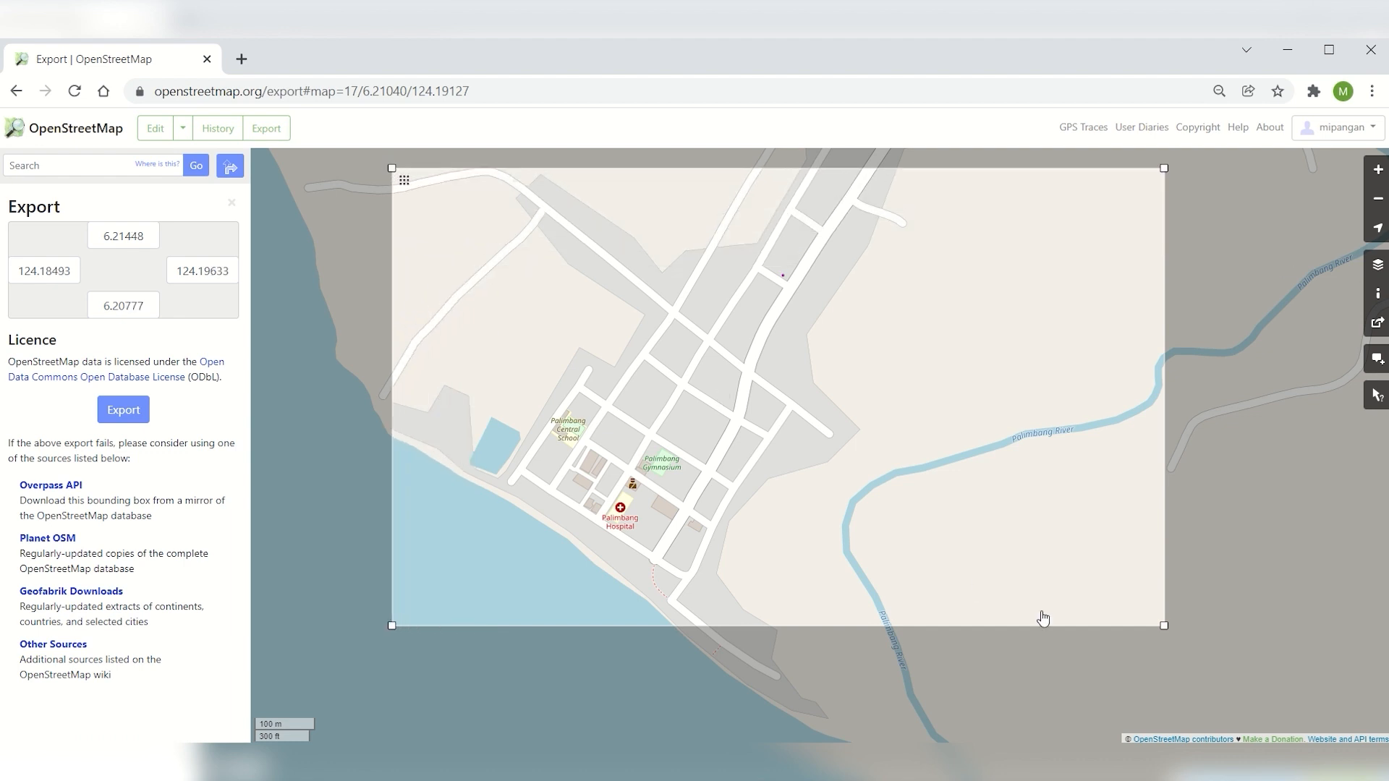
drag(1165, 625, 1181, 731)
drag(391, 731, 338, 740)
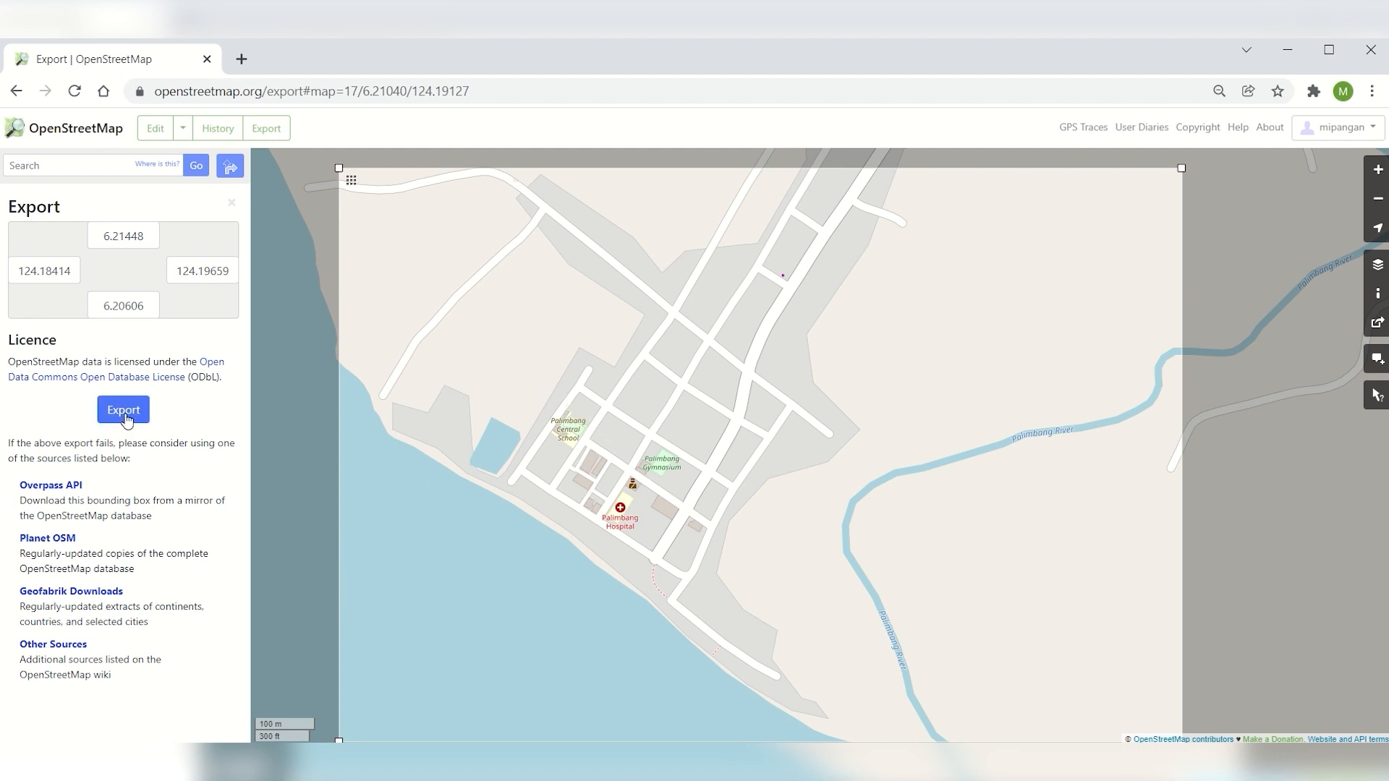
click(124, 417)
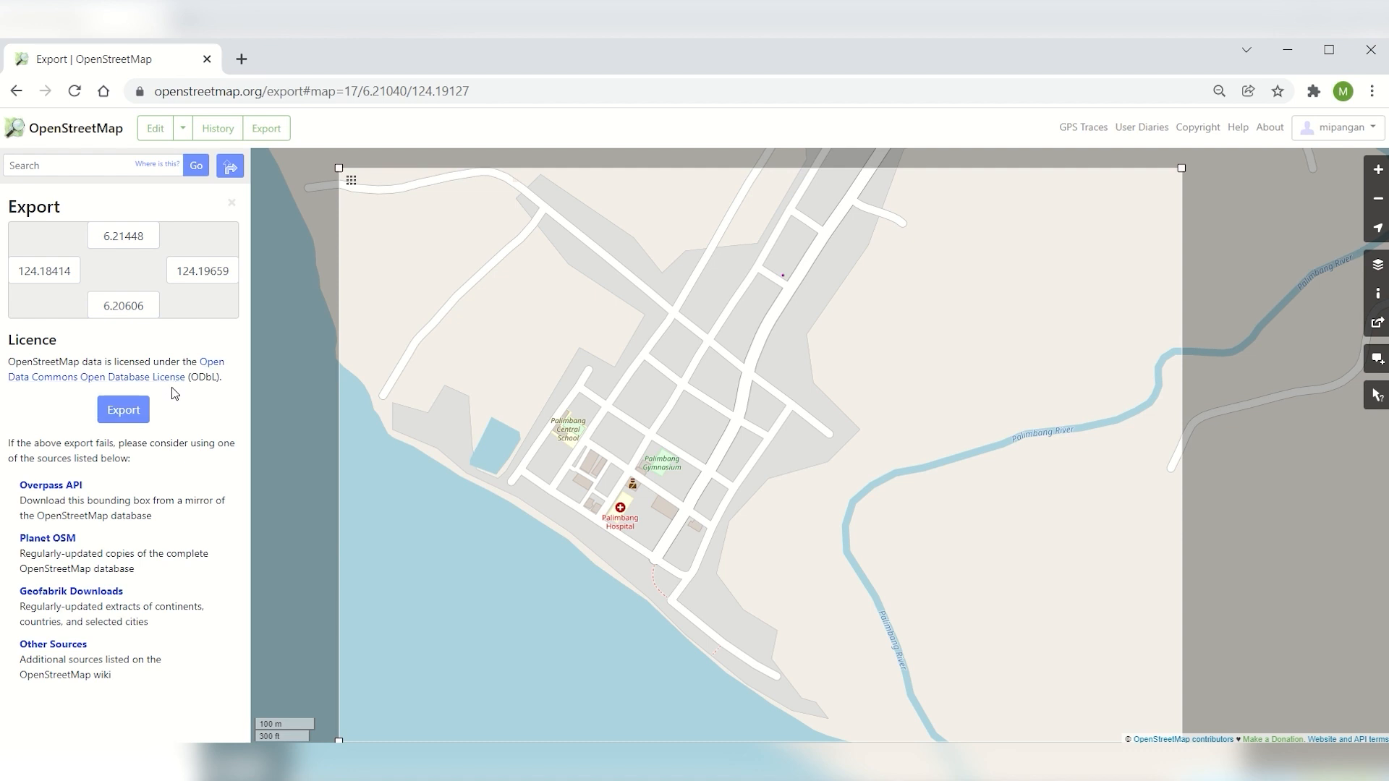
click(128, 415)
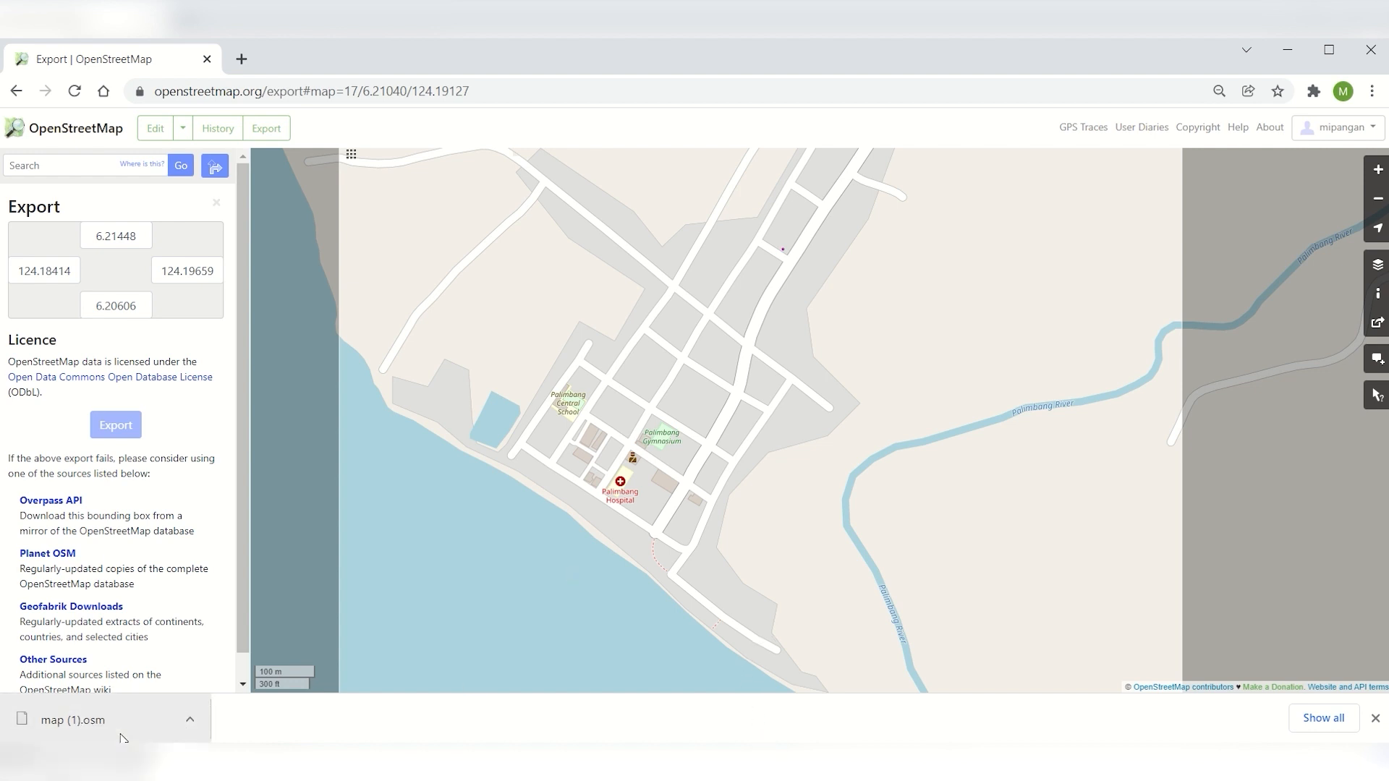
Switch to QGIS and examine the OSM line and multipolygon layers over the Google Satellite imagery of the town
key(alt+Tab)
key(Tab)
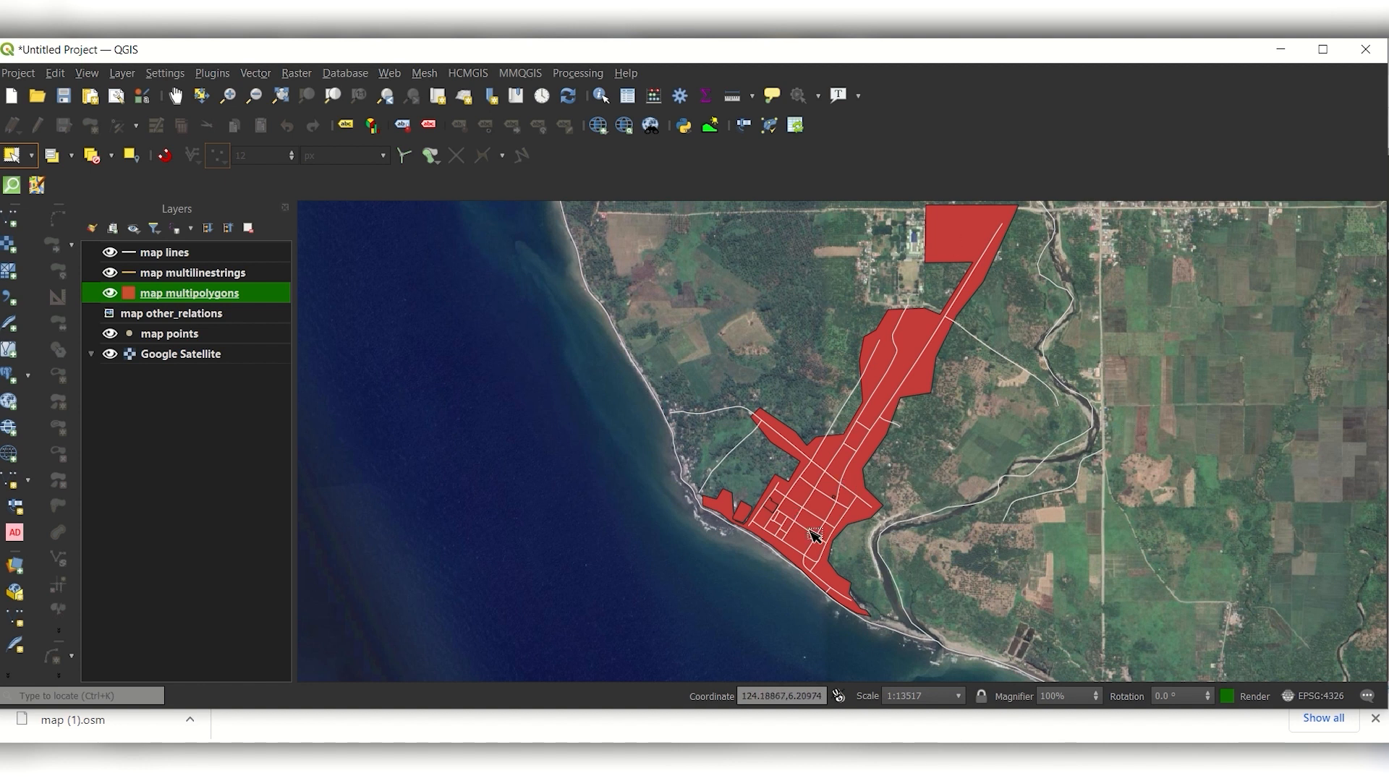
scroll(825, 518, up, 2)
drag(1097, 342, 937, 463)
drag(1032, 312, 924, 511)
drag(1087, 312, 984, 506)
drag(950, 305, 883, 473)
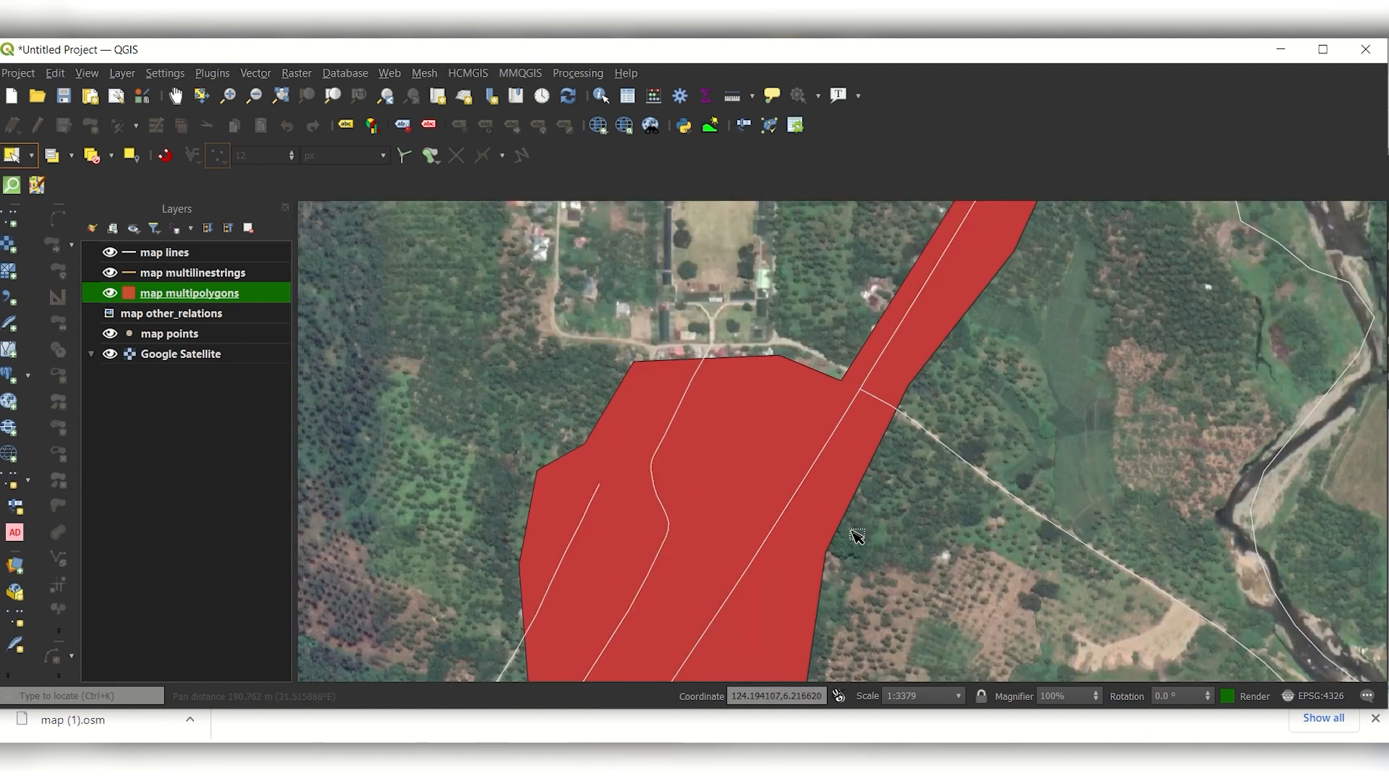
drag(856, 533, 1259, 280)
scroll(1126, 369, down, 1)
drag(1039, 502, 810, 416)
scroll(757, 508, up, 2)
scroll(760, 336, down, 3)
scroll(791, 400, up, 1)
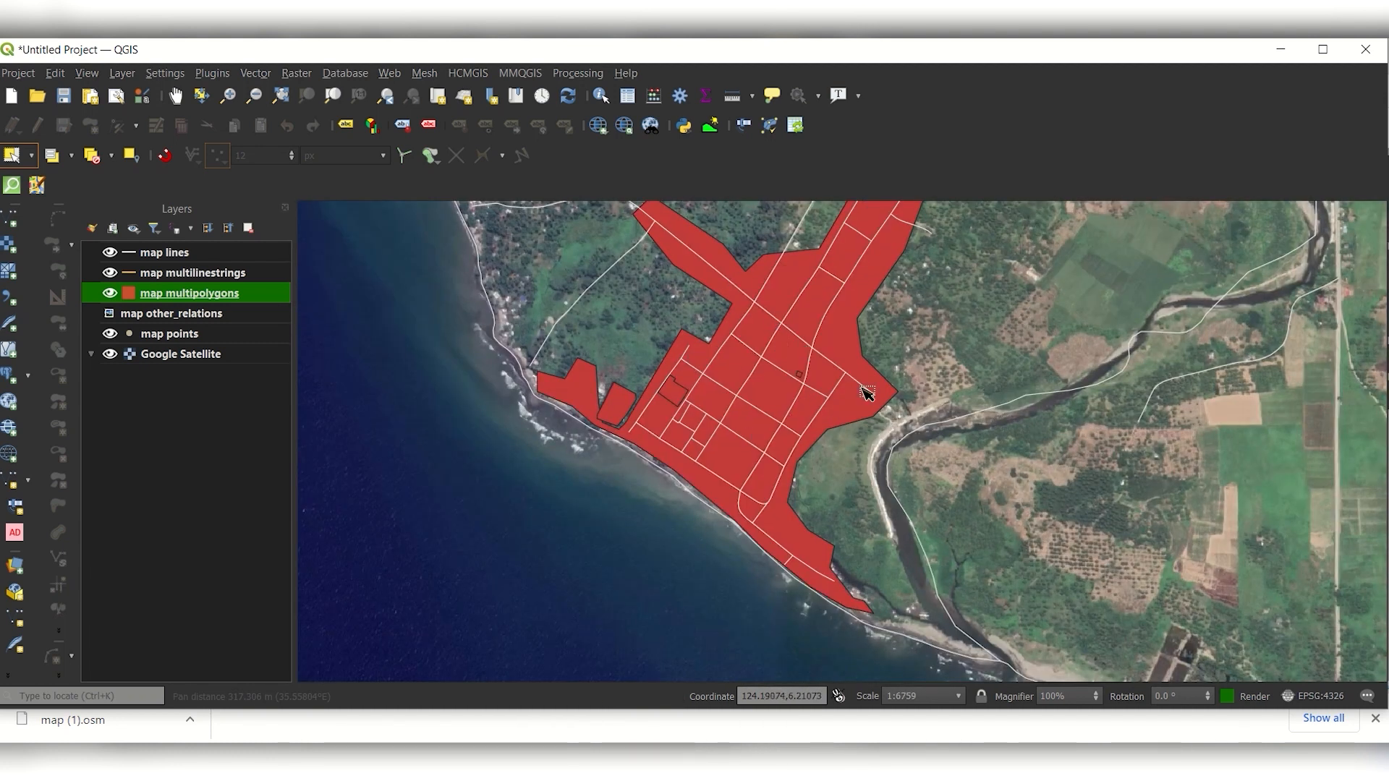